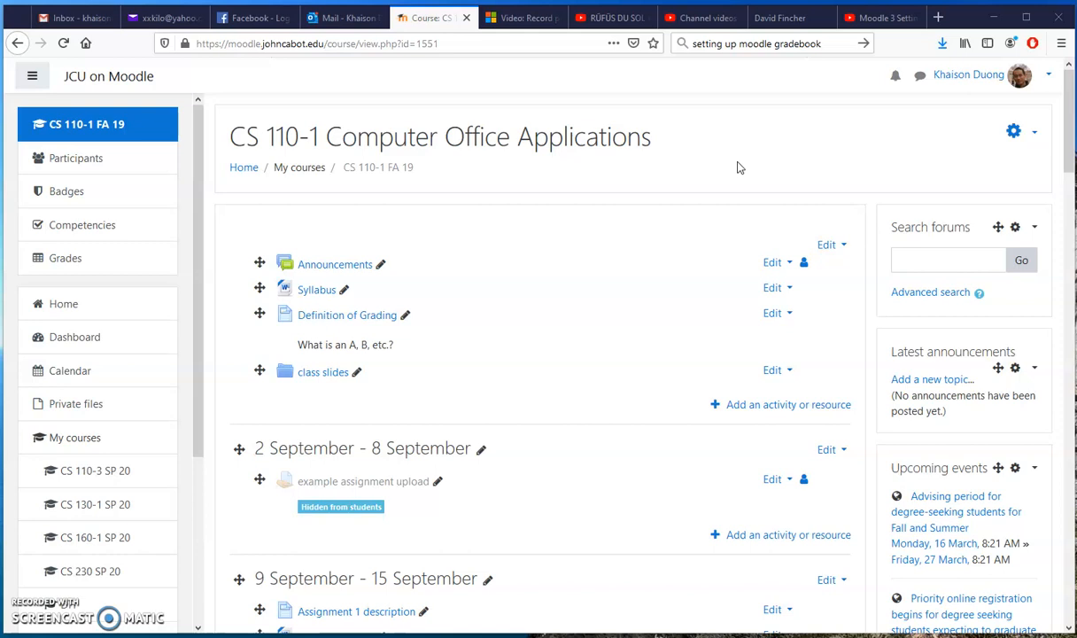
Step: Switch to the "Moodle 3 Setting up Gradebook" YouTube video and return to the CS 110-1 course page
click(875, 17)
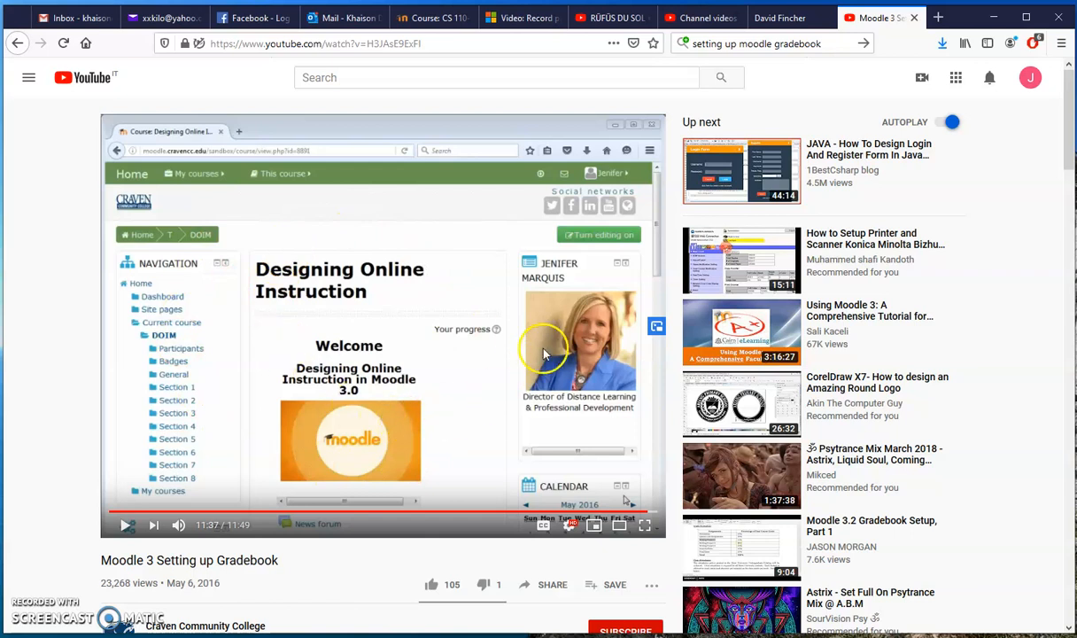
click(440, 18)
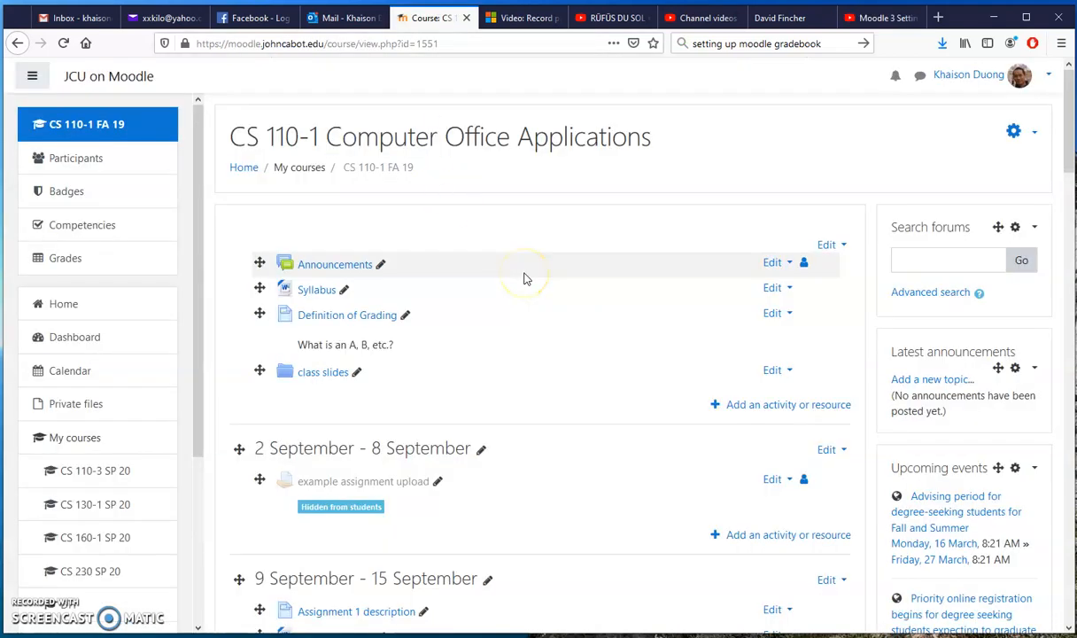
Step: Look through the weekly sections and view the activity types available to add under 30 September - 6 October, without adding any
scroll(520, 283, down, 5)
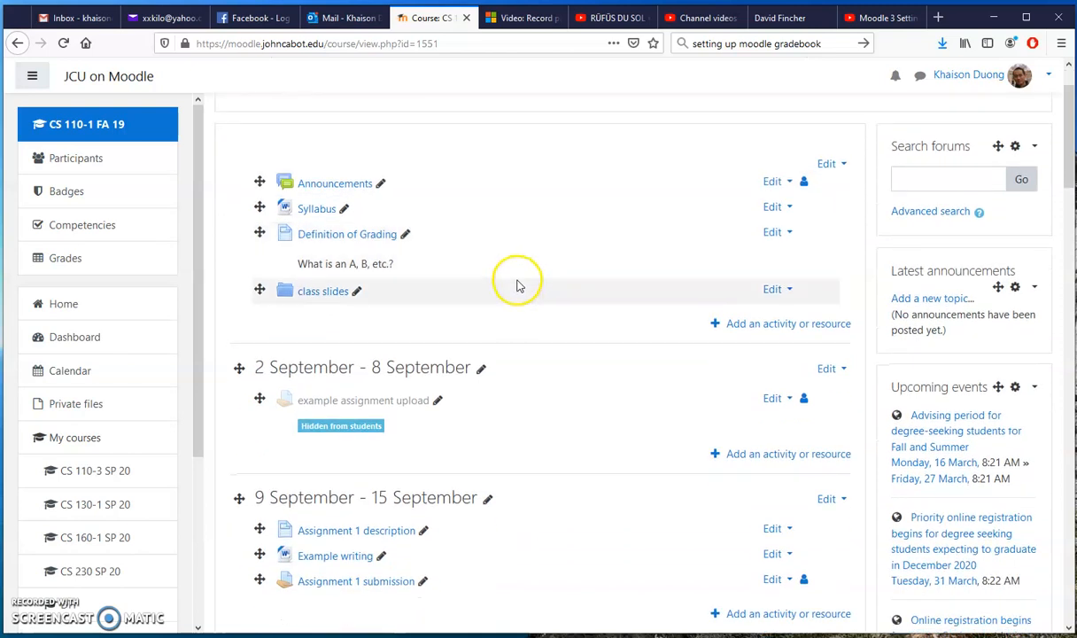
scroll(521, 306, down, 1)
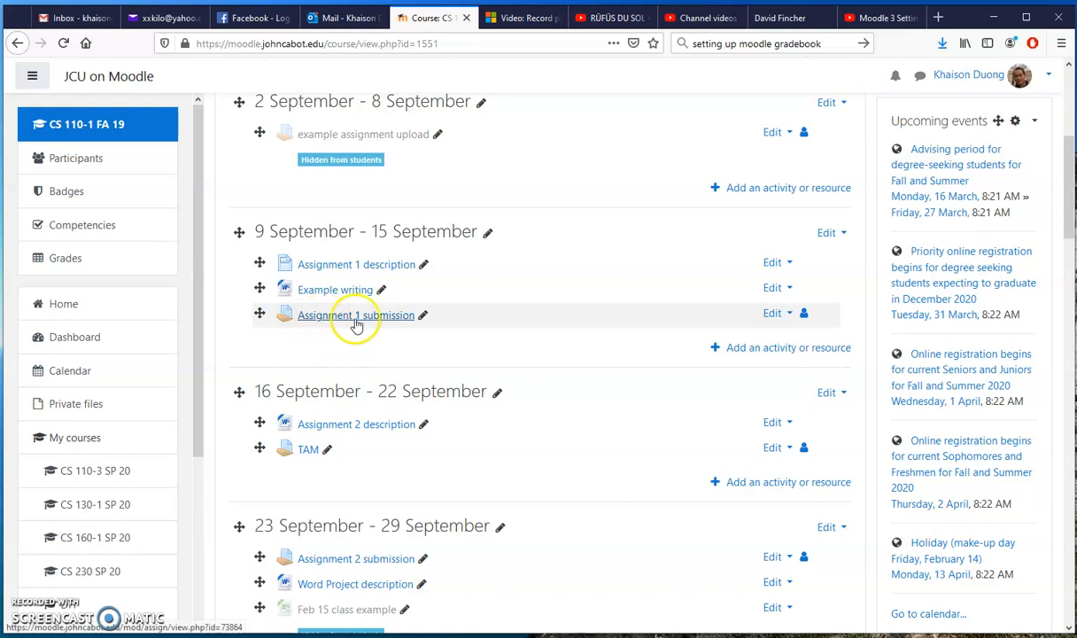
scroll(522, 474, down, 5)
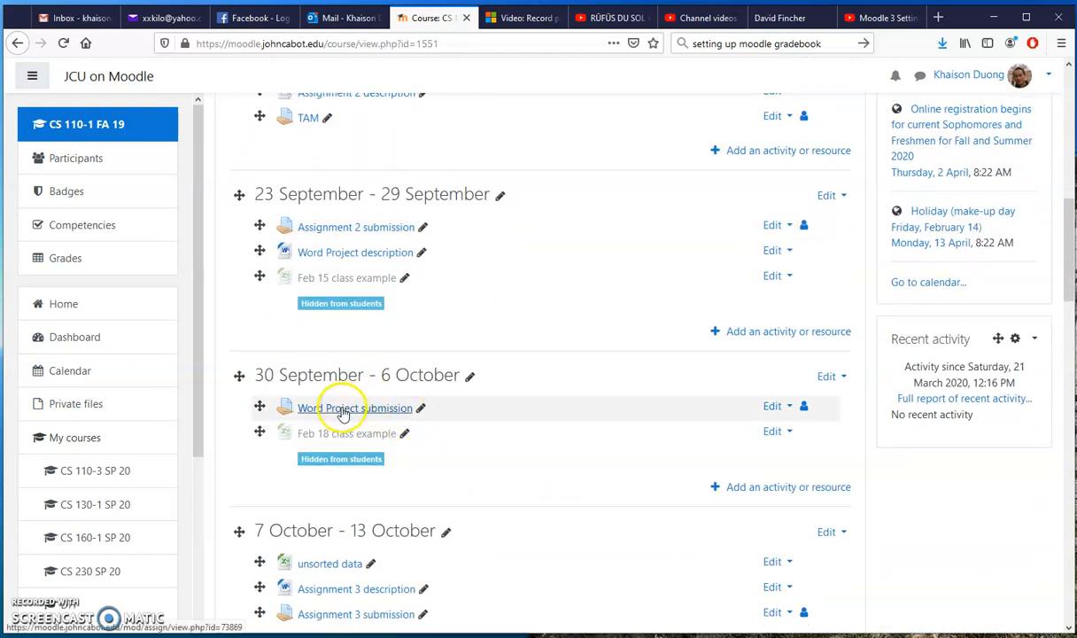
click(790, 488)
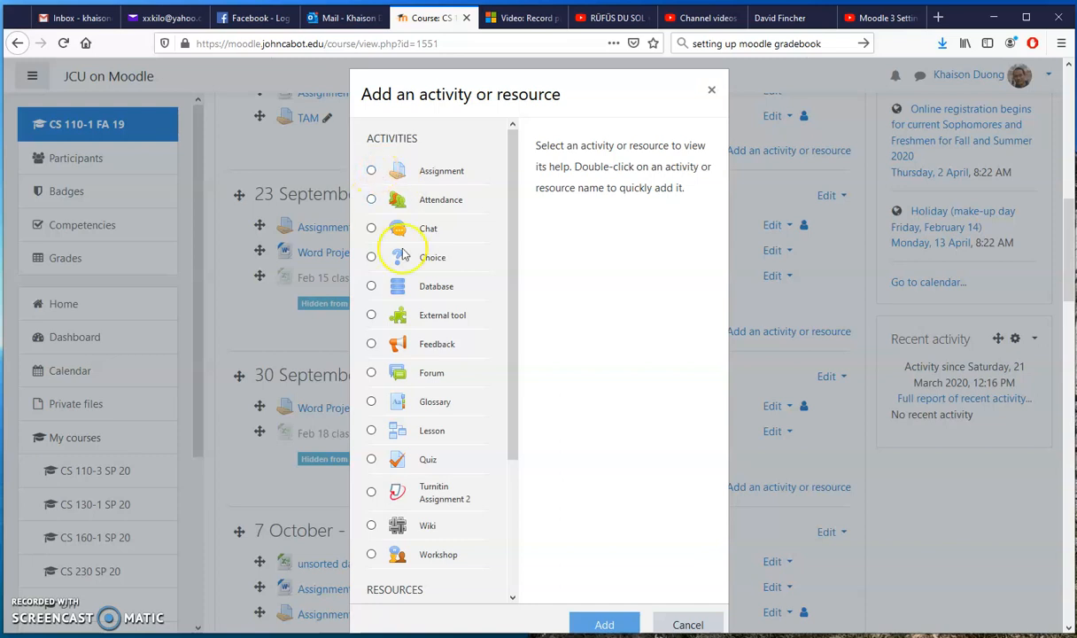
click(691, 622)
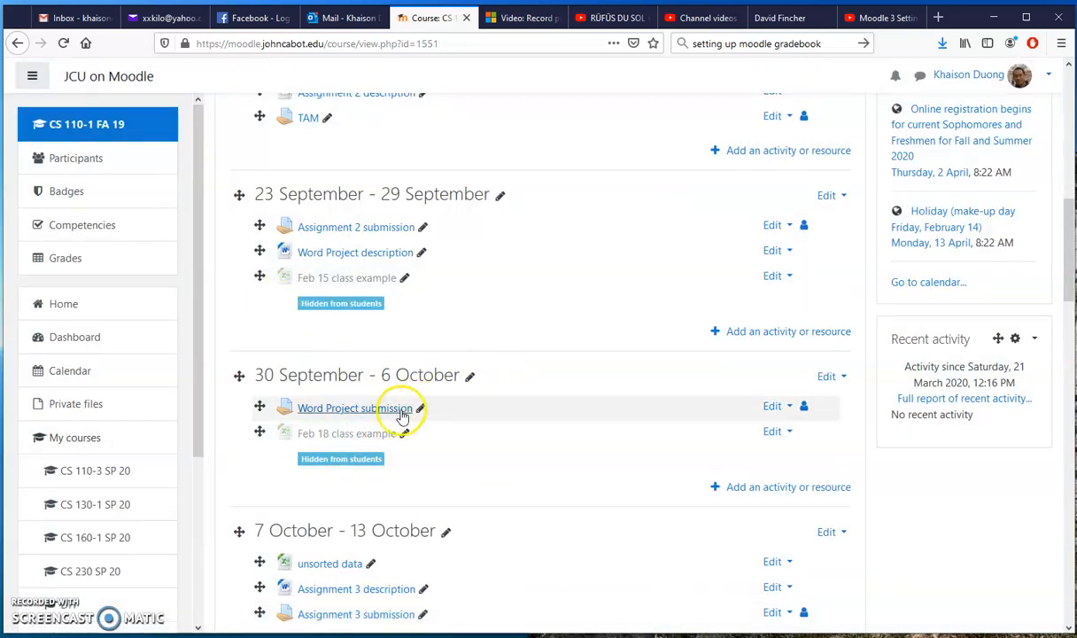
Step: Open the course's grader report and examine the grade columns from the first assignments through to the course total
scroll(527, 442, up, 5)
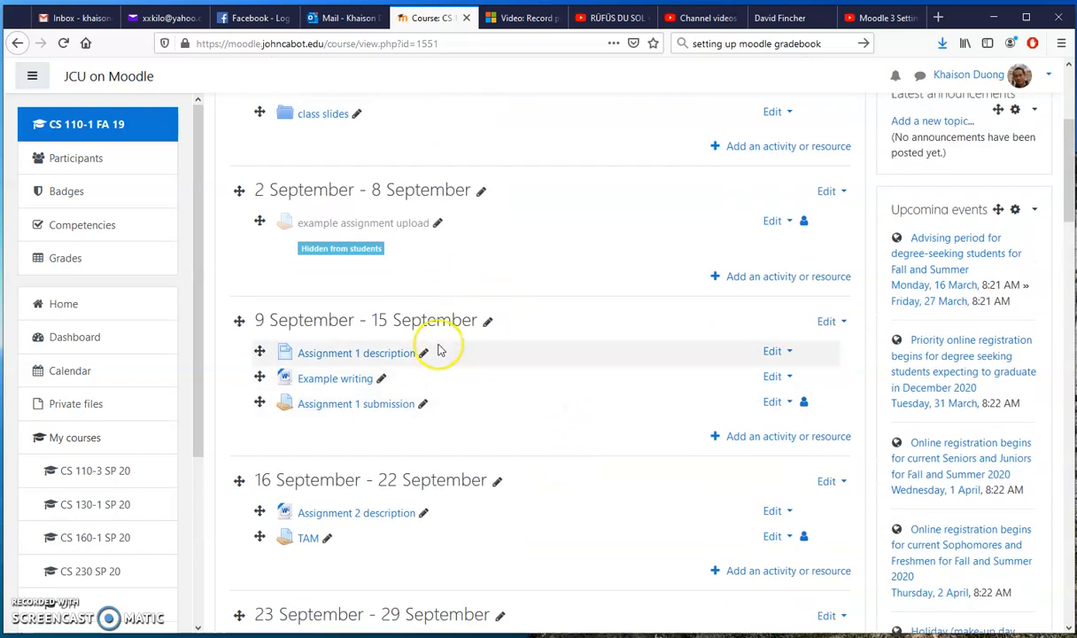
click(53, 261)
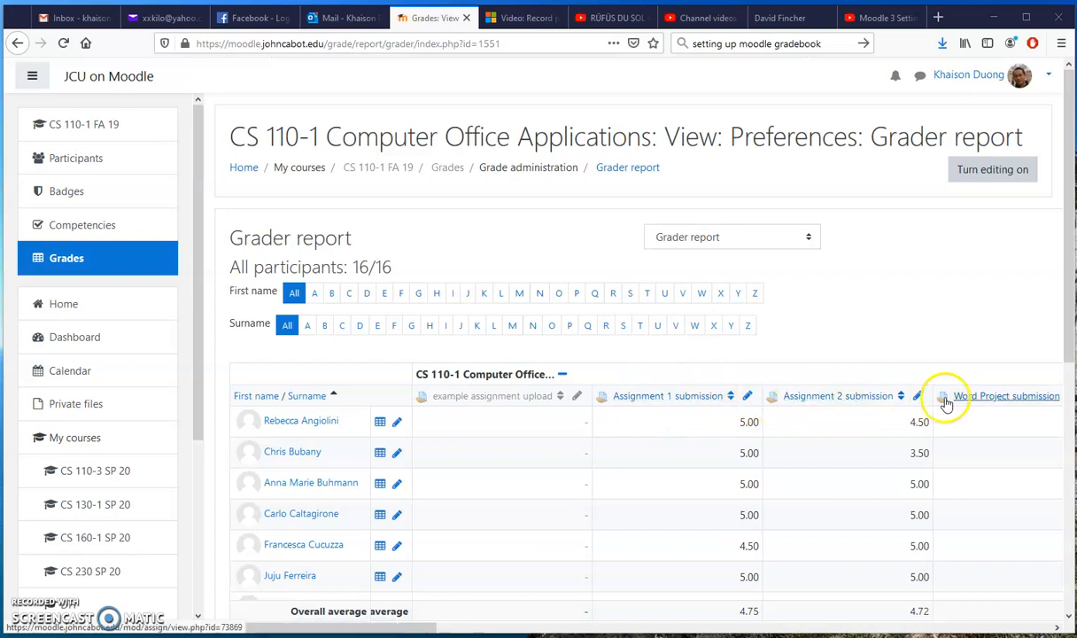
drag(423, 627, 1040, 630)
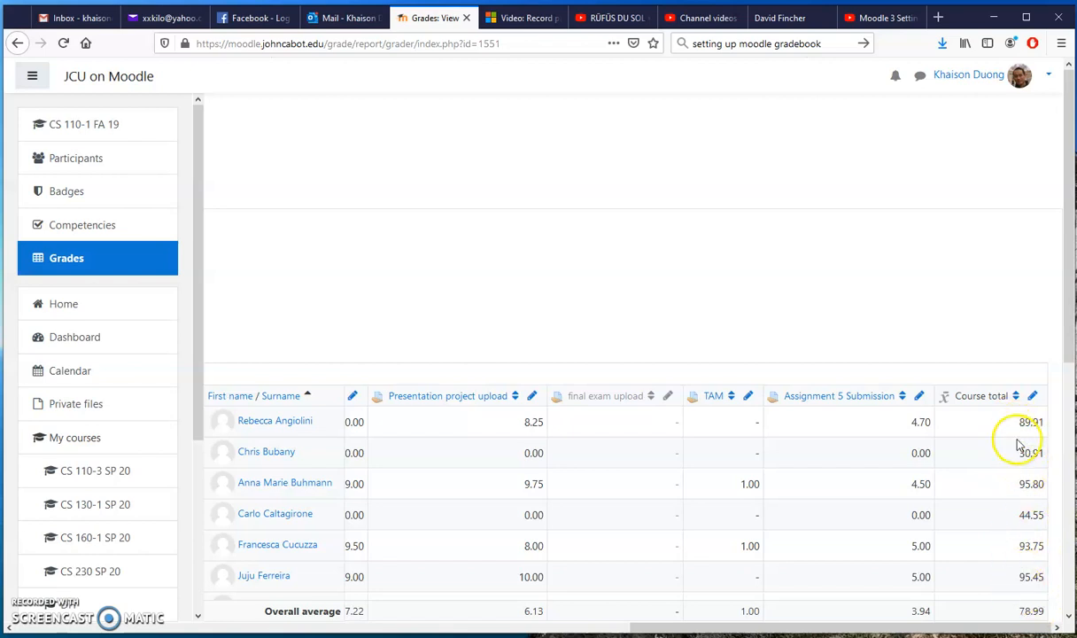
drag(1027, 629, 481, 630)
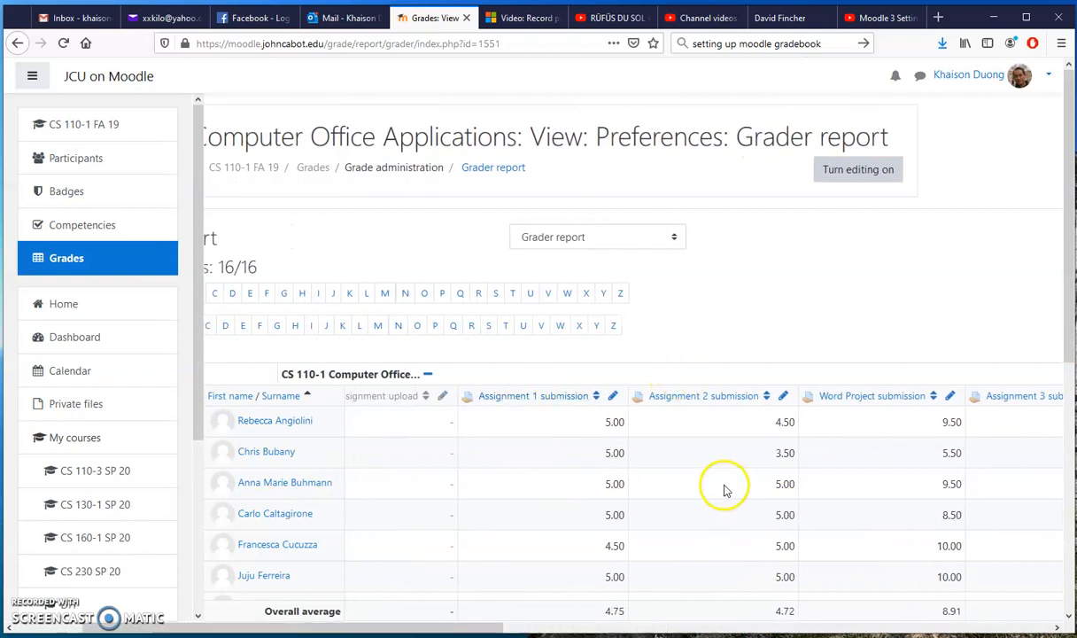
drag(399, 630, 940, 630)
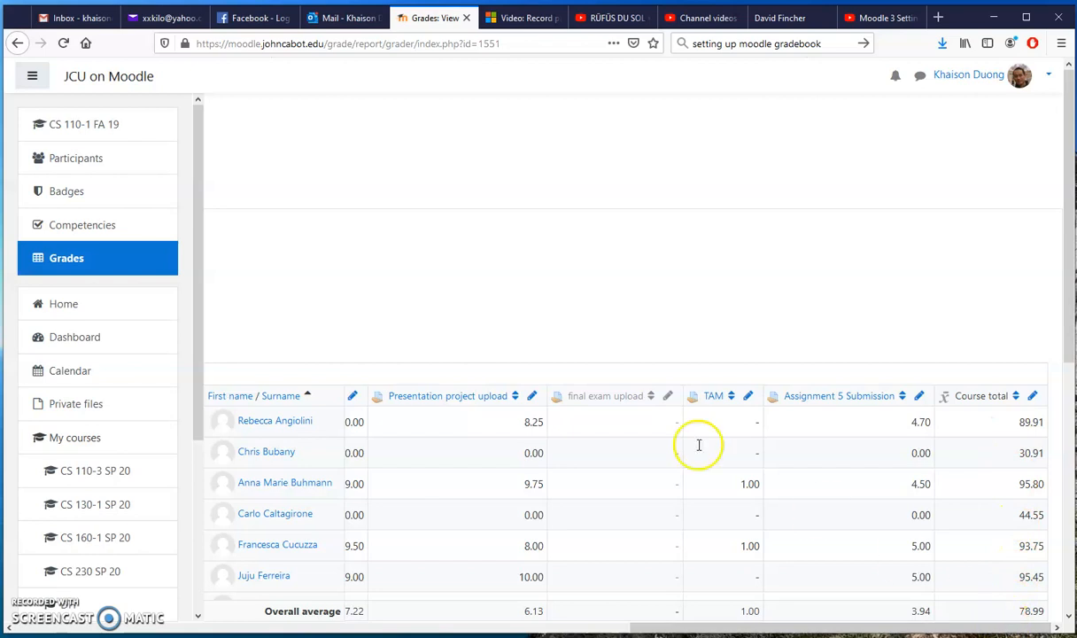
drag(830, 630, 214, 632)
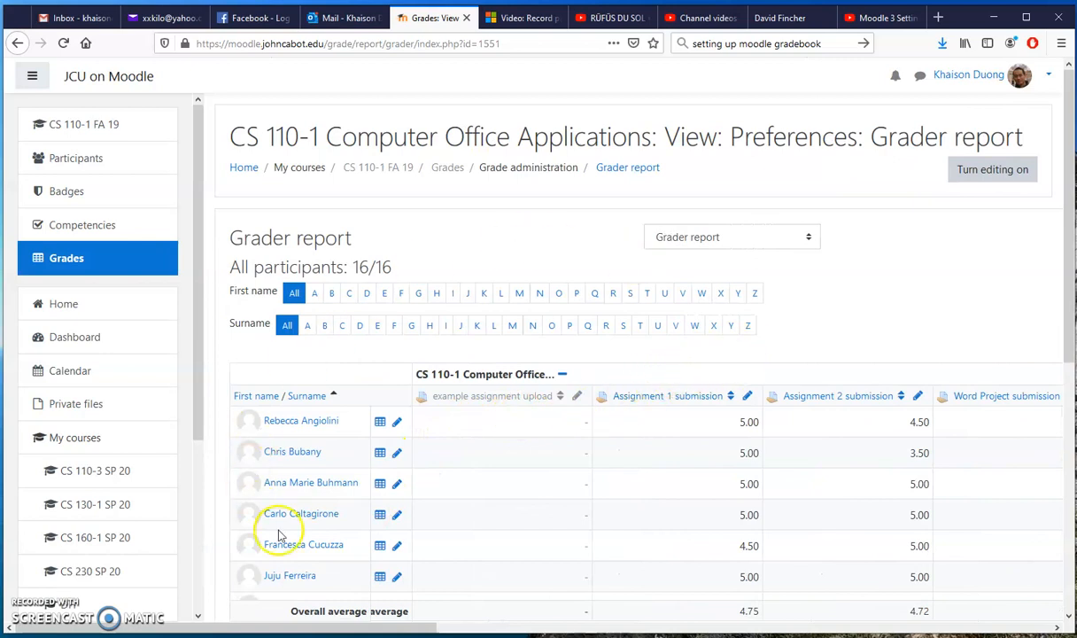
Step: Check the Show gradebook to students option in the Appearance section of the course settings, and leave without saving
click(374, 174)
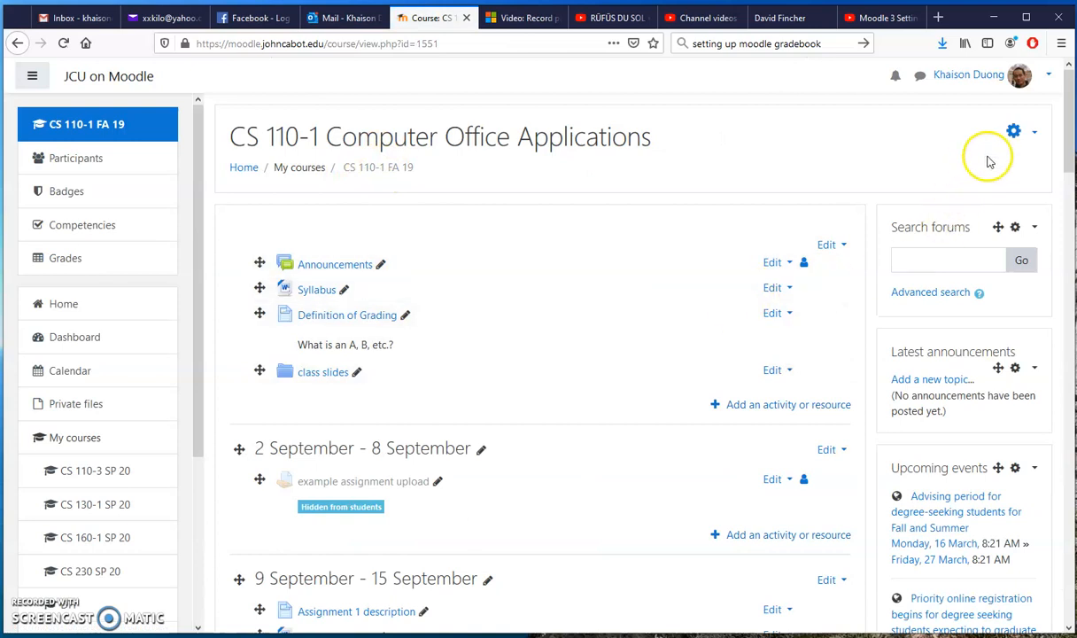
click(1013, 136)
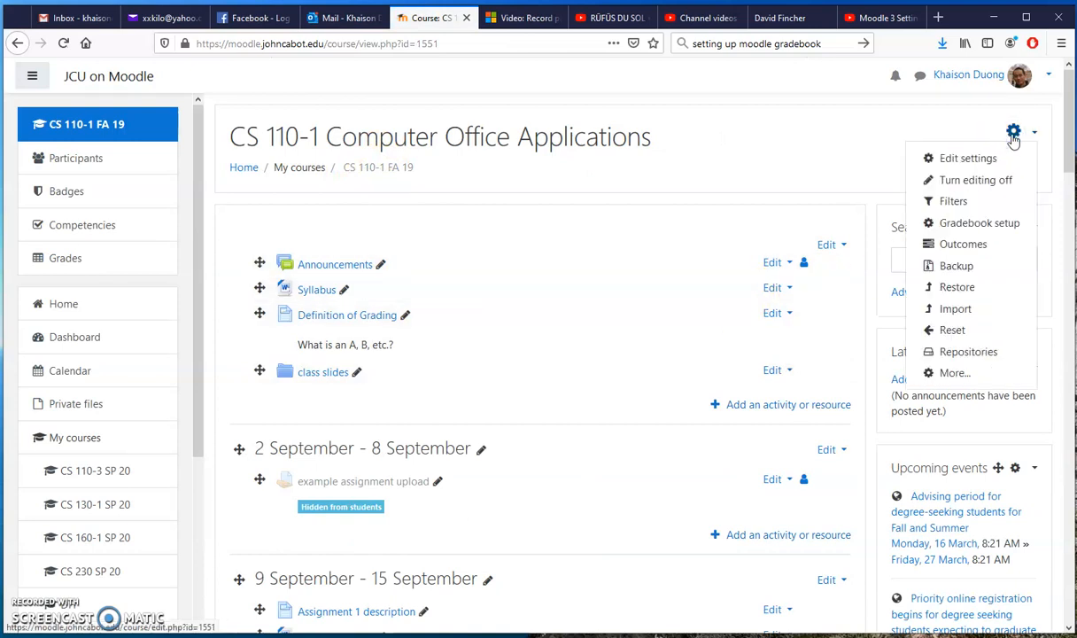
click(968, 160)
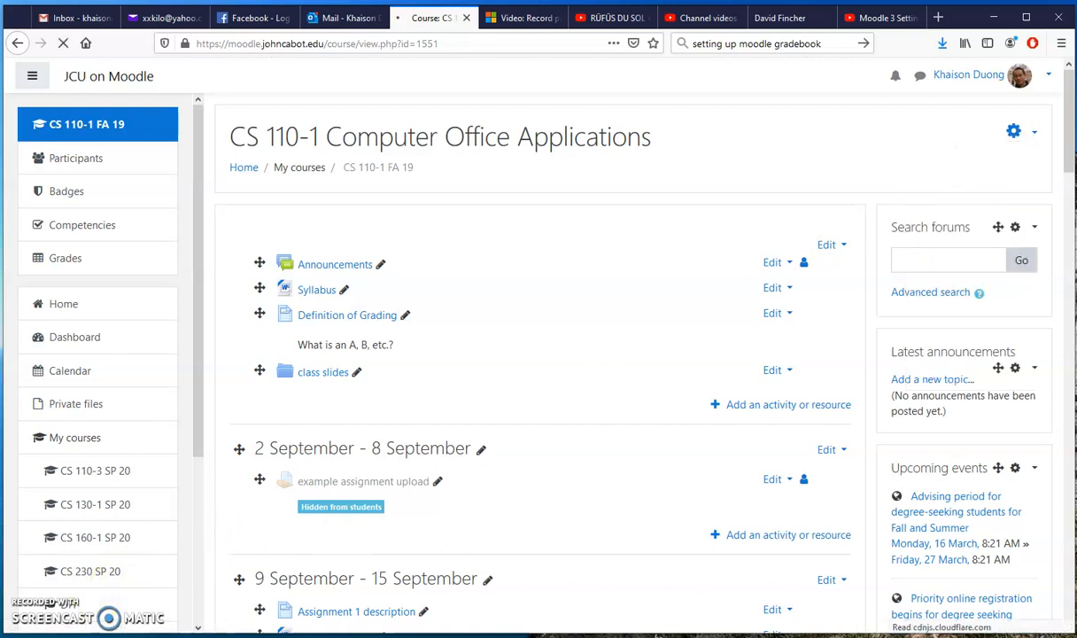
scroll(359, 450, down, 10)
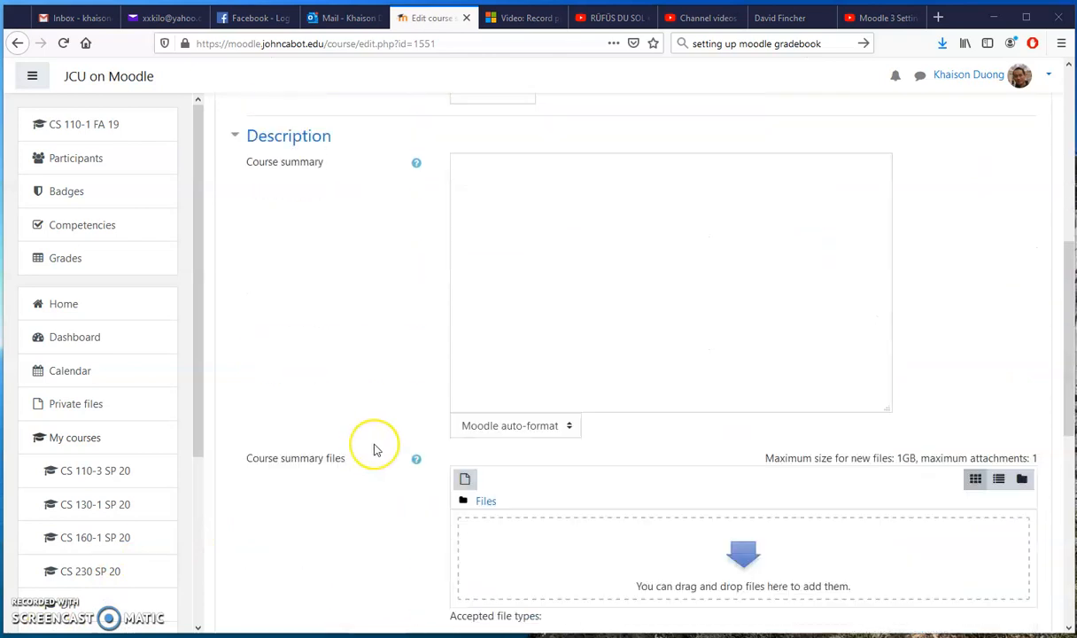
click(305, 421)
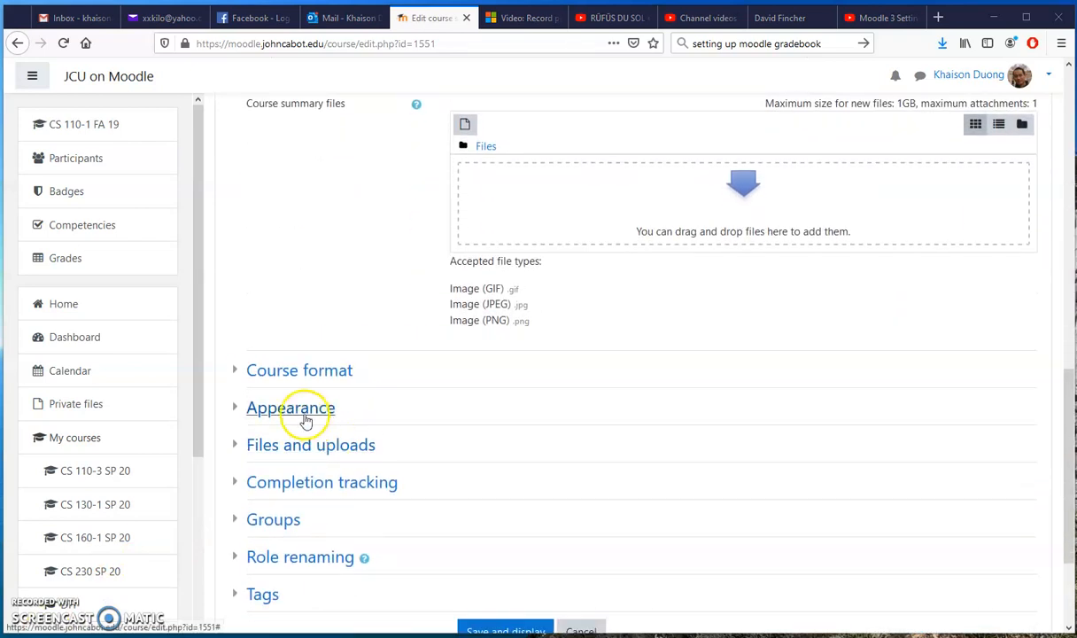
click(386, 426)
scroll(386, 425, down, 1)
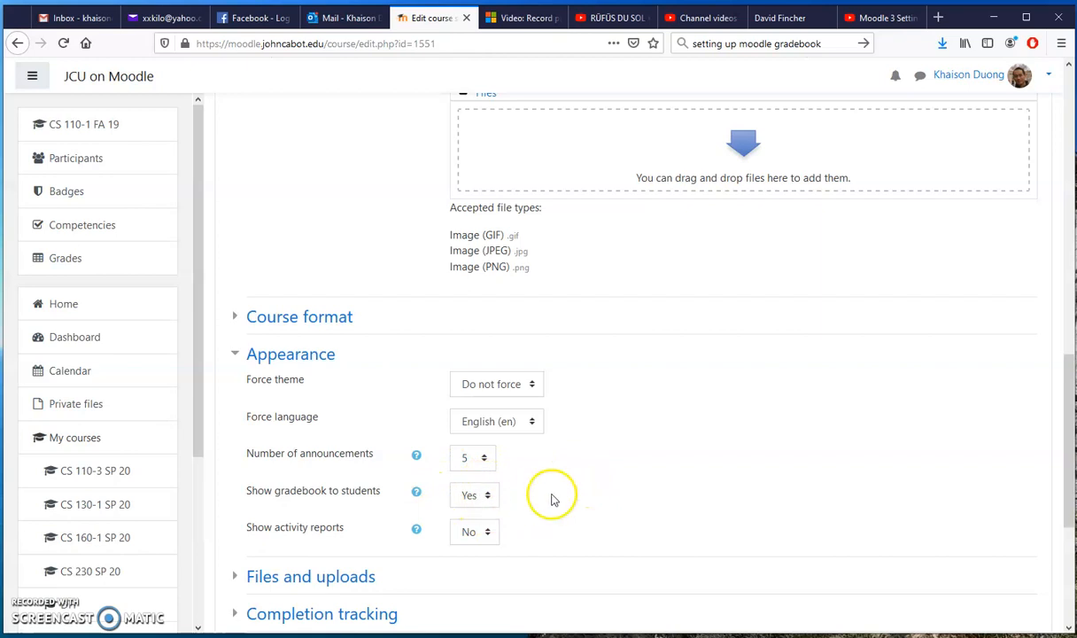
scroll(617, 467, down, 3)
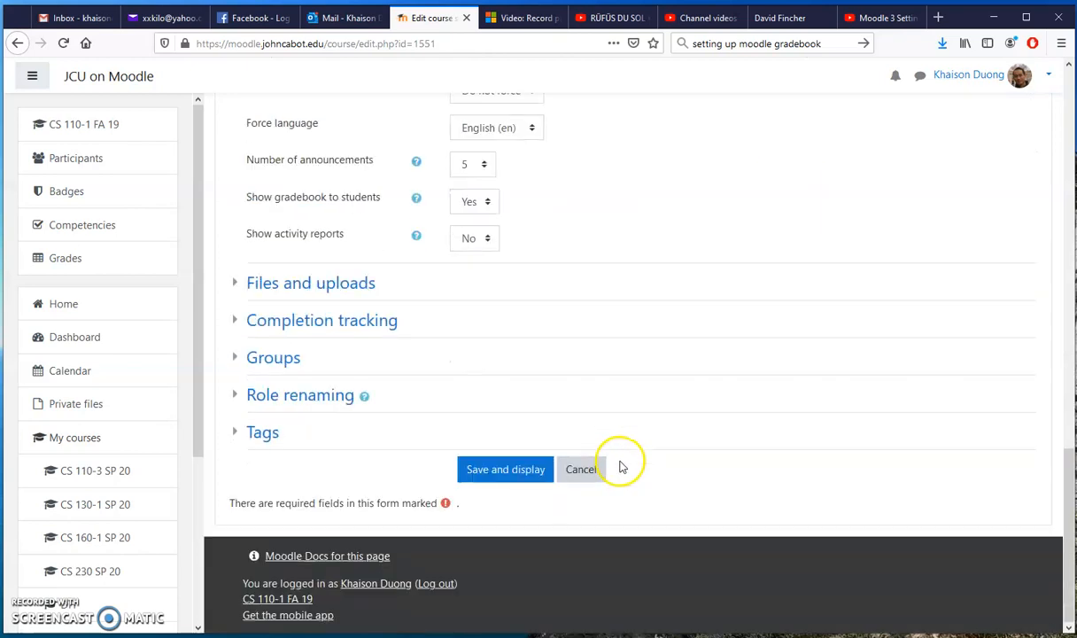
click(592, 476)
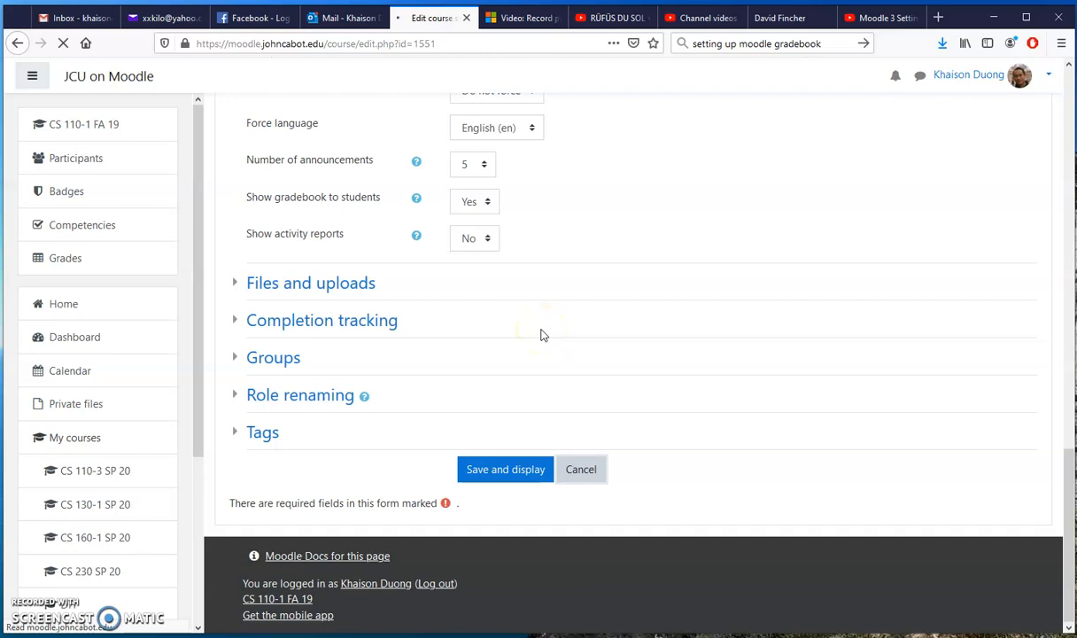
click(536, 449)
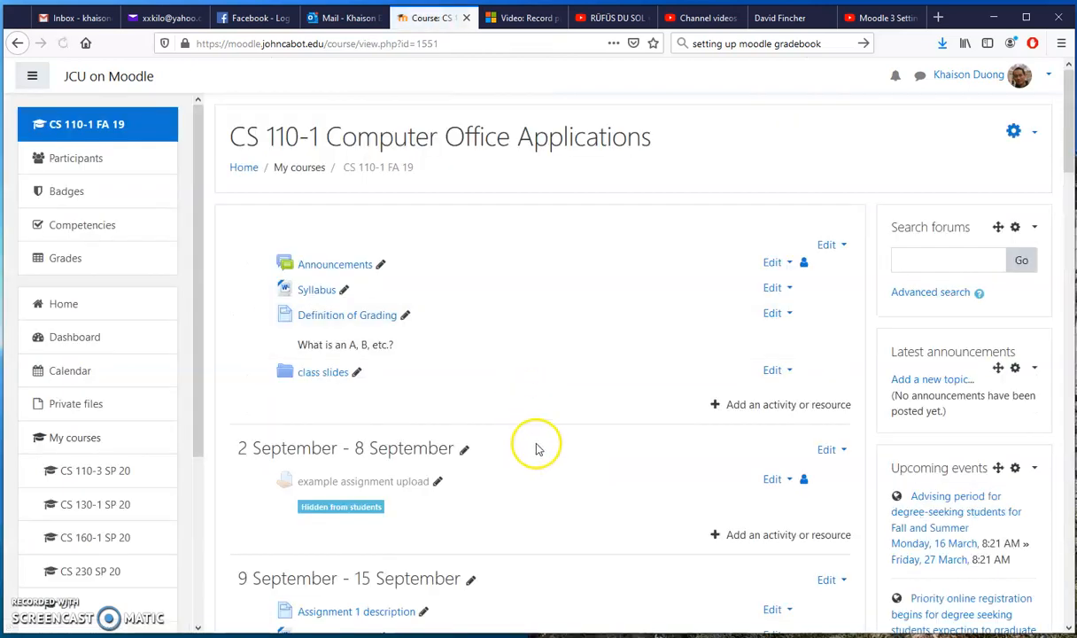
Step: Open the settings of Assignment 1 submission in the 9 September - 15 September section
scroll(537, 445, down, 2)
scroll(538, 445, down, 3)
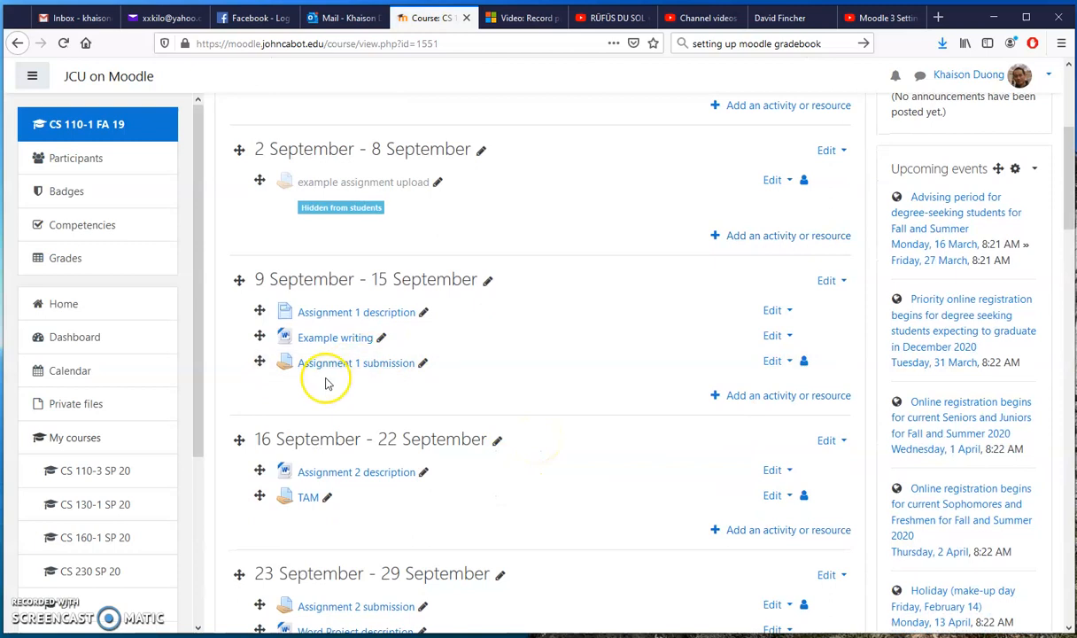
click(770, 362)
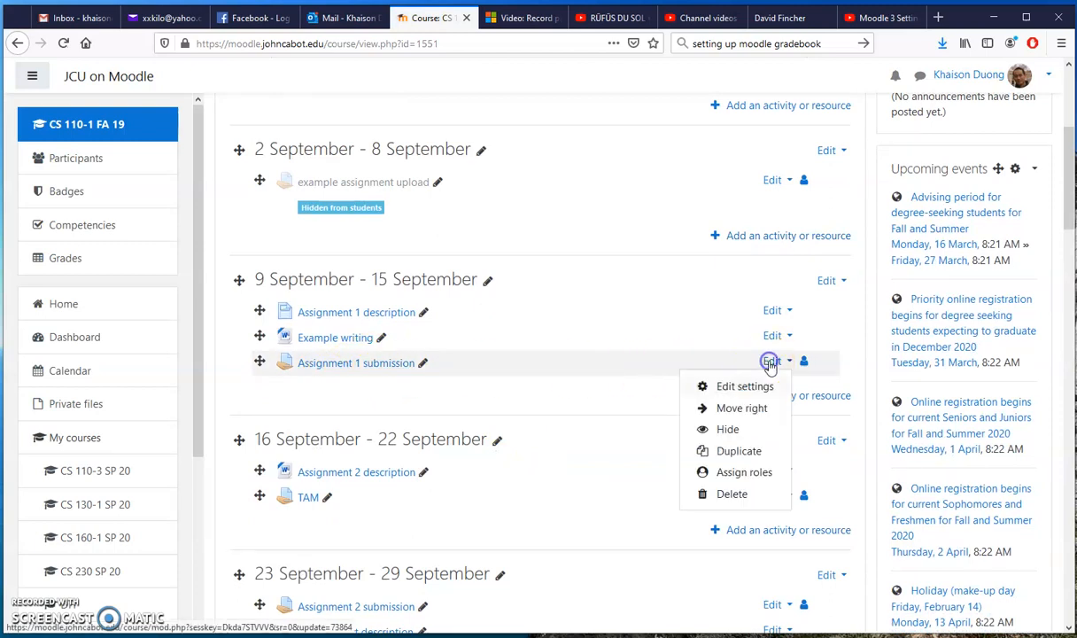
click(742, 386)
click(483, 368)
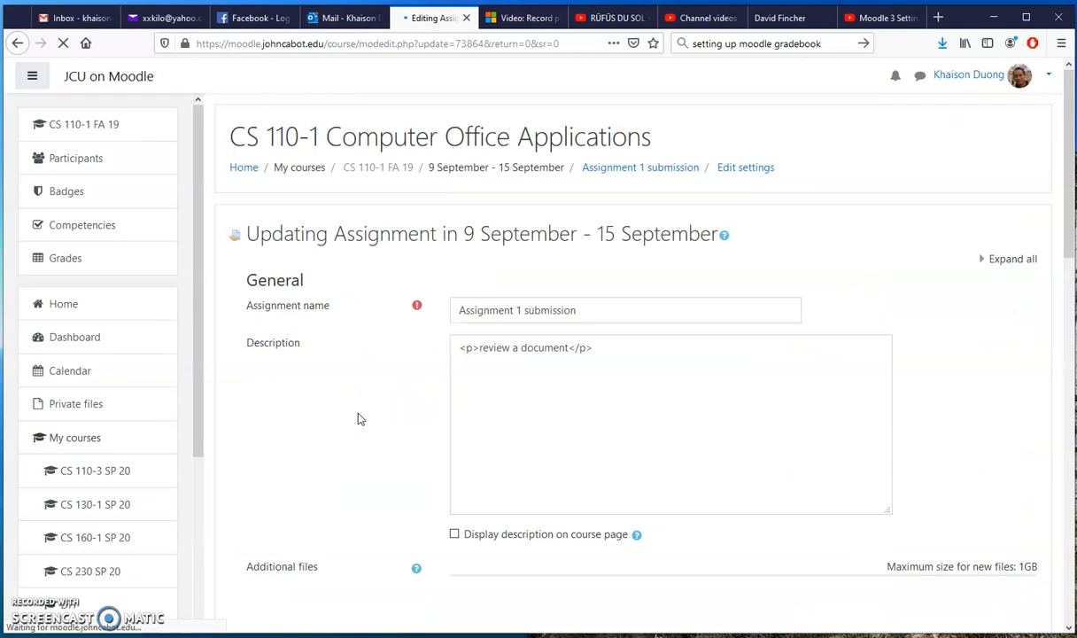
Step: Examine the assignment's Grade settings, including its maximum grade, grading method and grade category, and leave without saving
scroll(359, 418, down, 5)
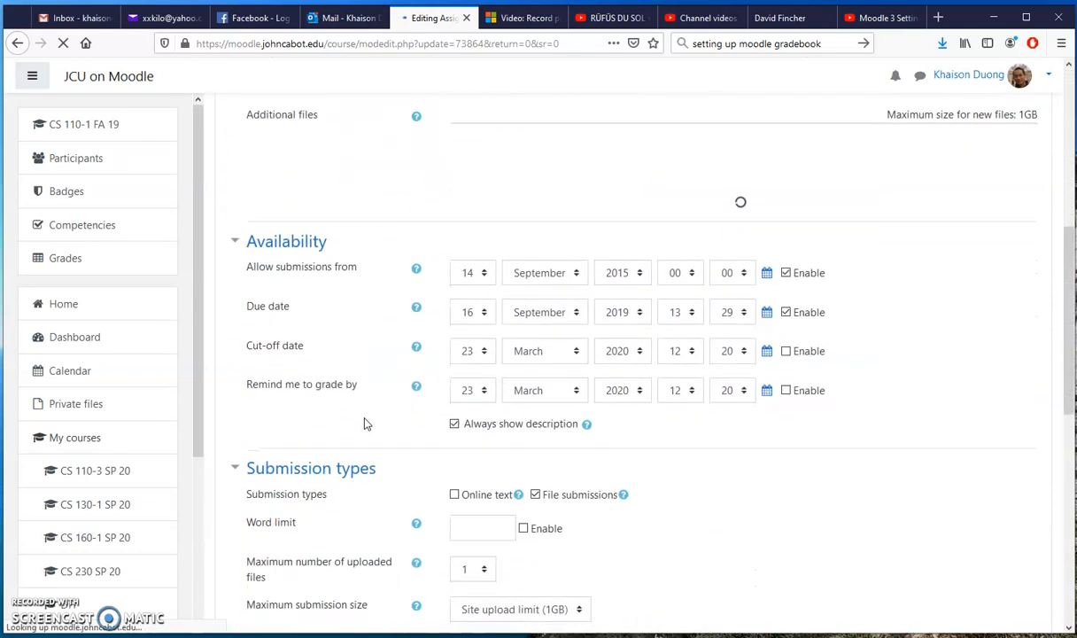
scroll(365, 424, down, 5)
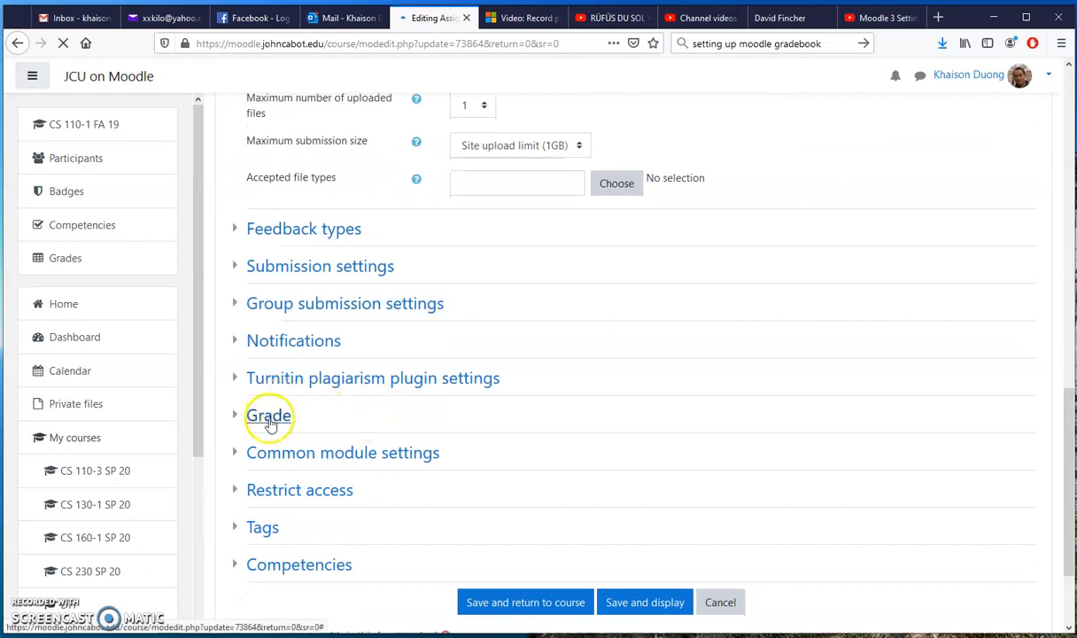
click(270, 416)
scroll(393, 420, down, 4)
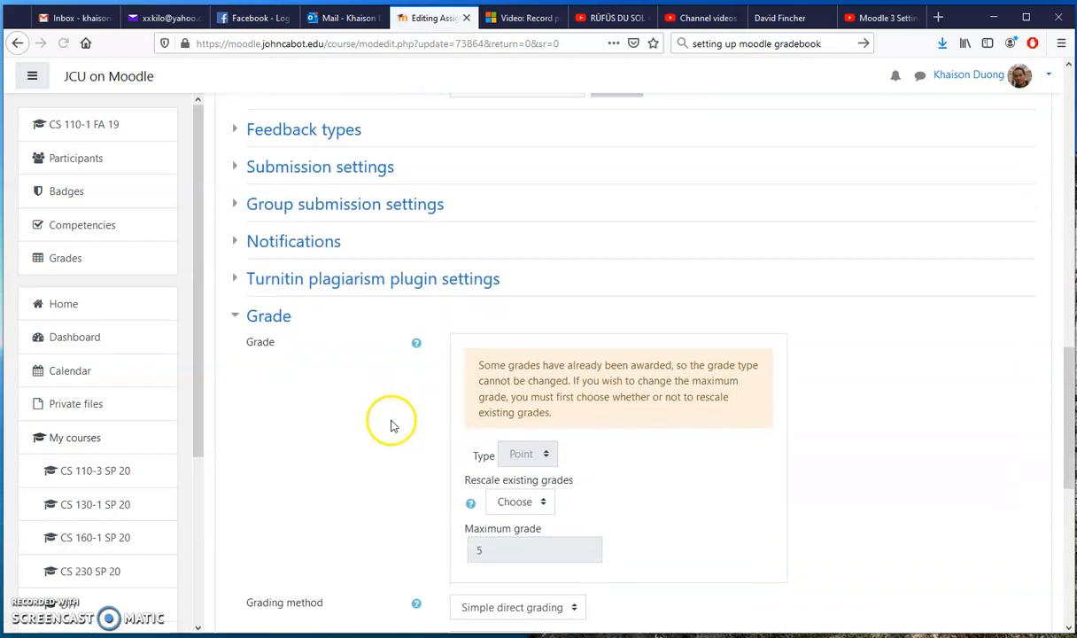
scroll(487, 430, up, 1)
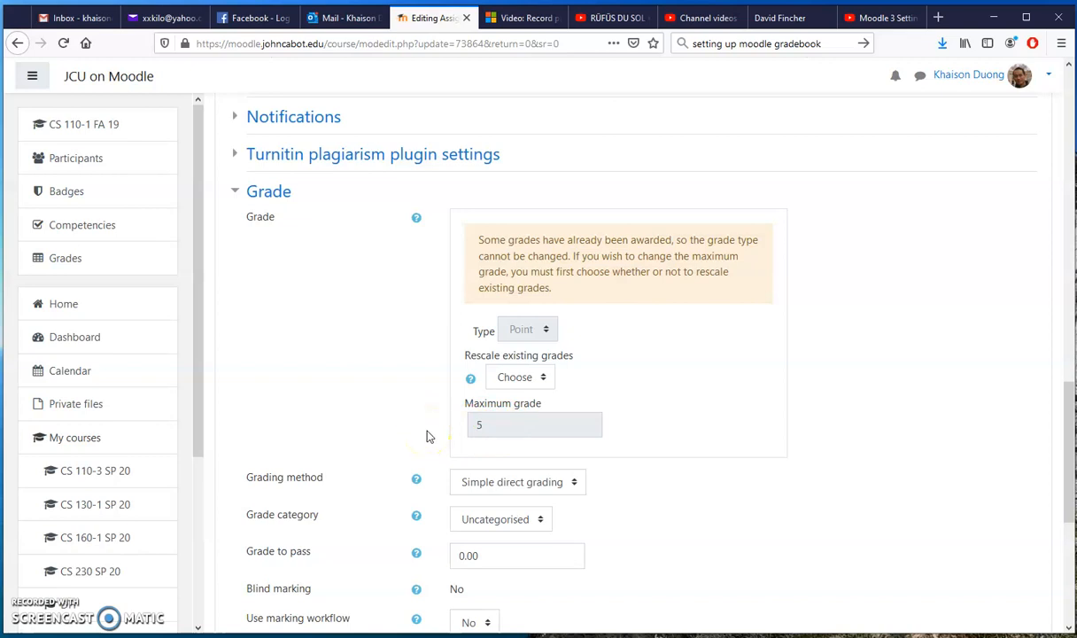
click(481, 426)
scroll(351, 388, down, 8)
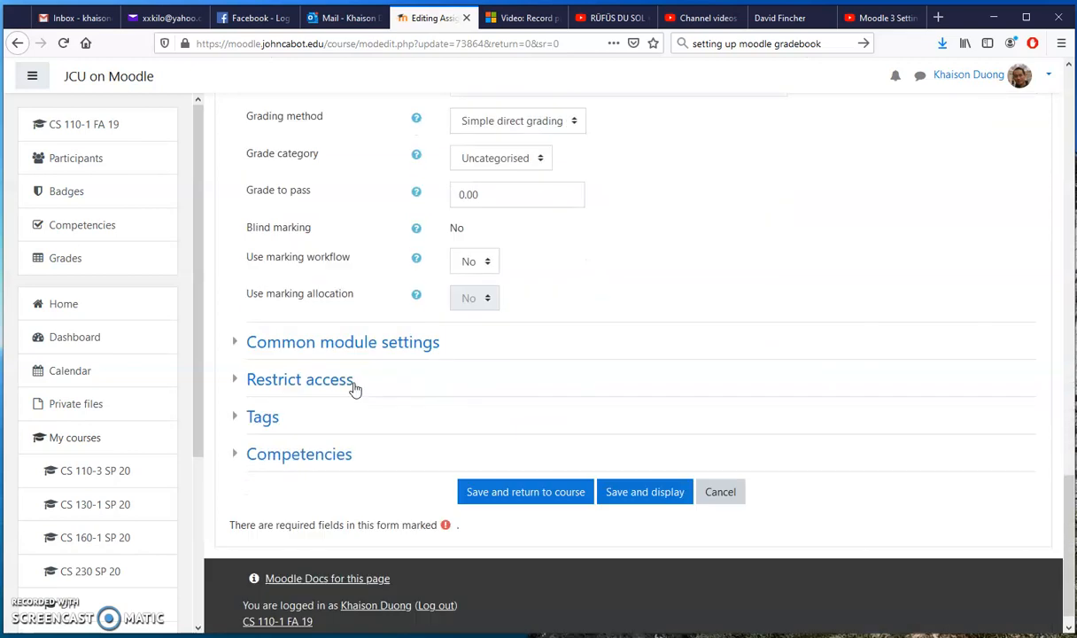
click(716, 482)
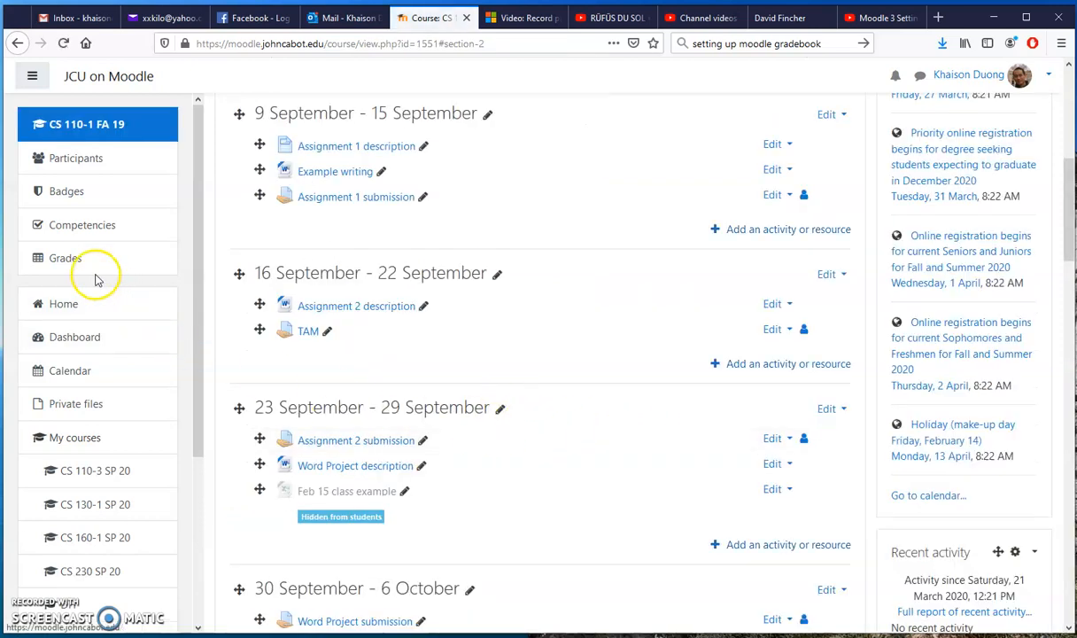
Step: Reopen the grader report and compare students' scores on the assignment submissions and the Word Project
click(68, 262)
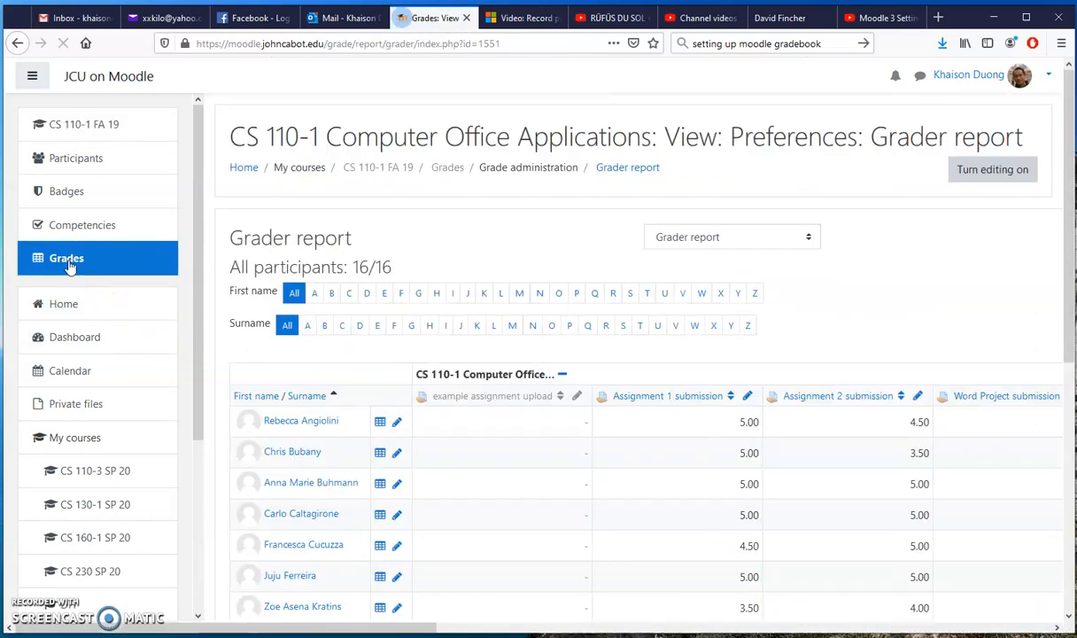
drag(374, 628, 475, 625)
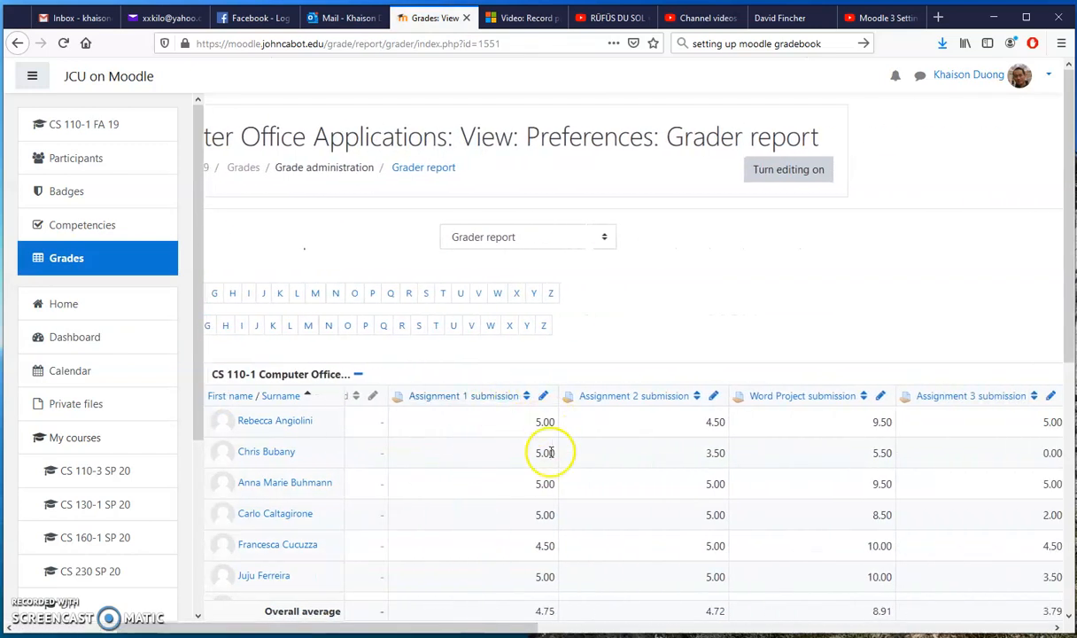
drag(534, 627, 638, 627)
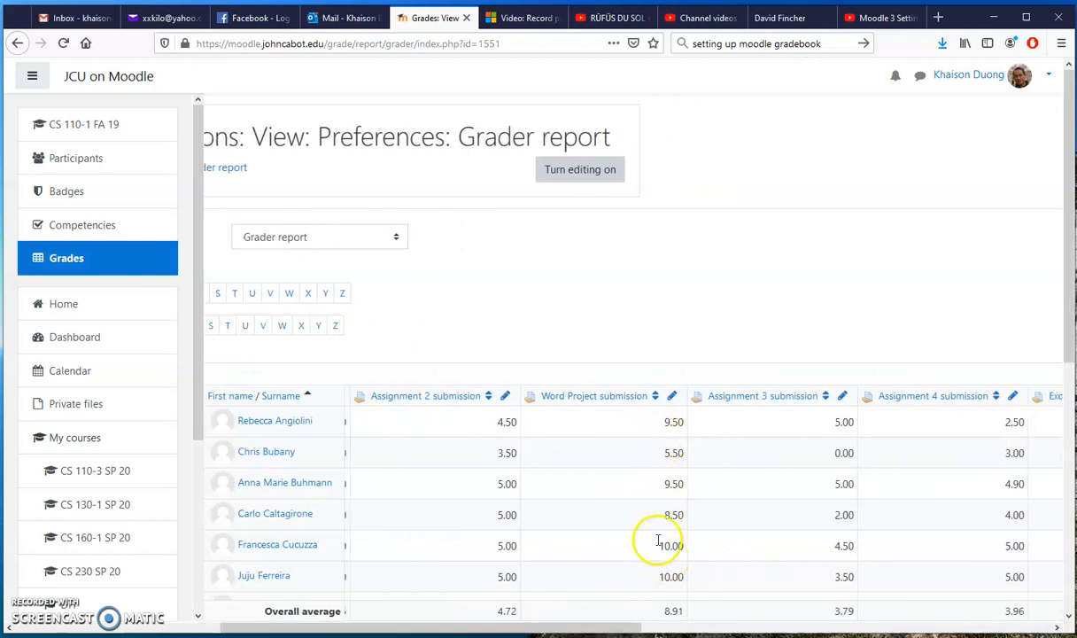
drag(611, 627, 520, 631)
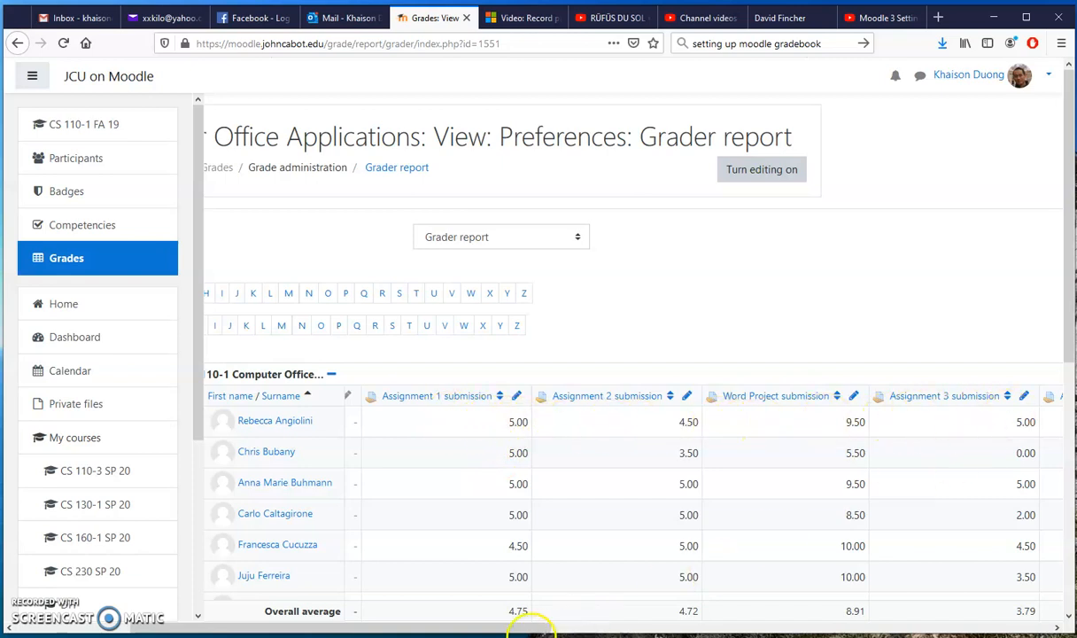
Step: Review the grader report's columns from the example assignment upload through to the Course total
drag(525, 628, 586, 629)
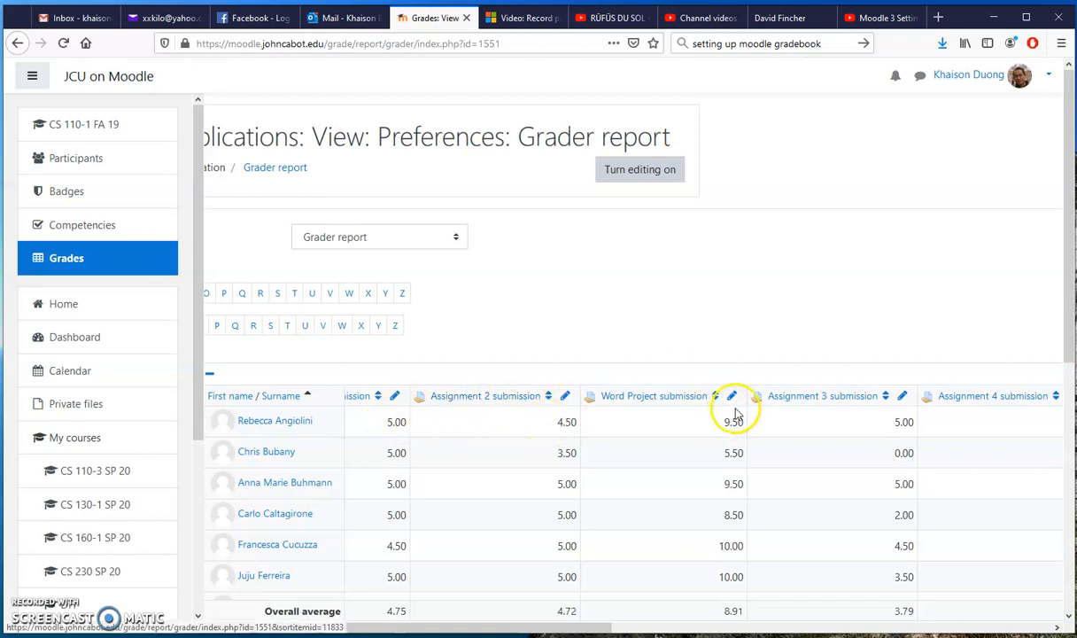
drag(602, 627, 567, 630)
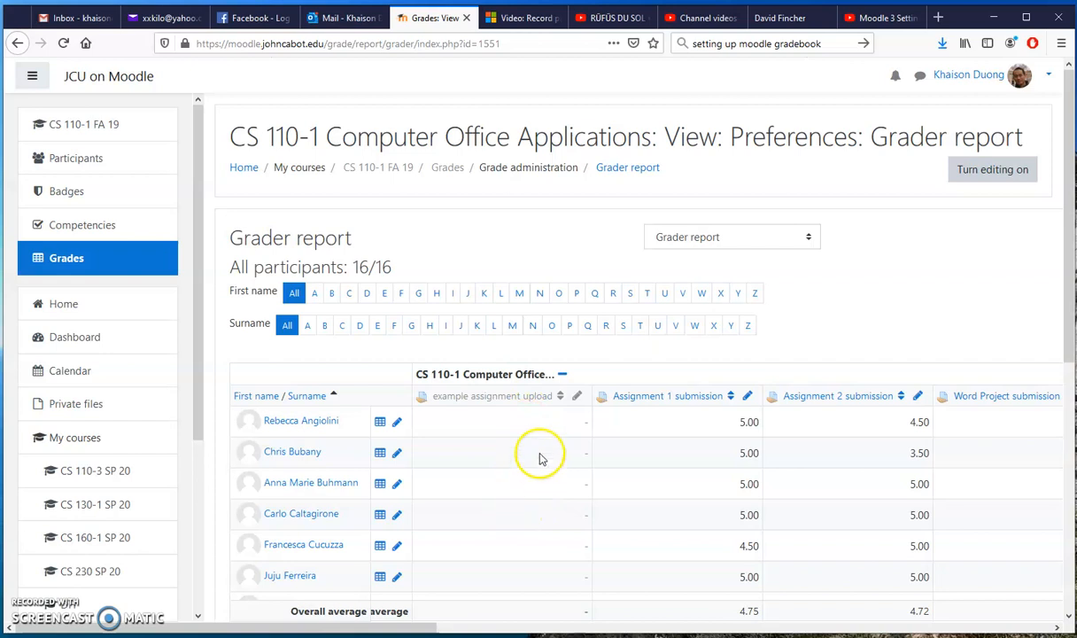
drag(409, 630, 1024, 634)
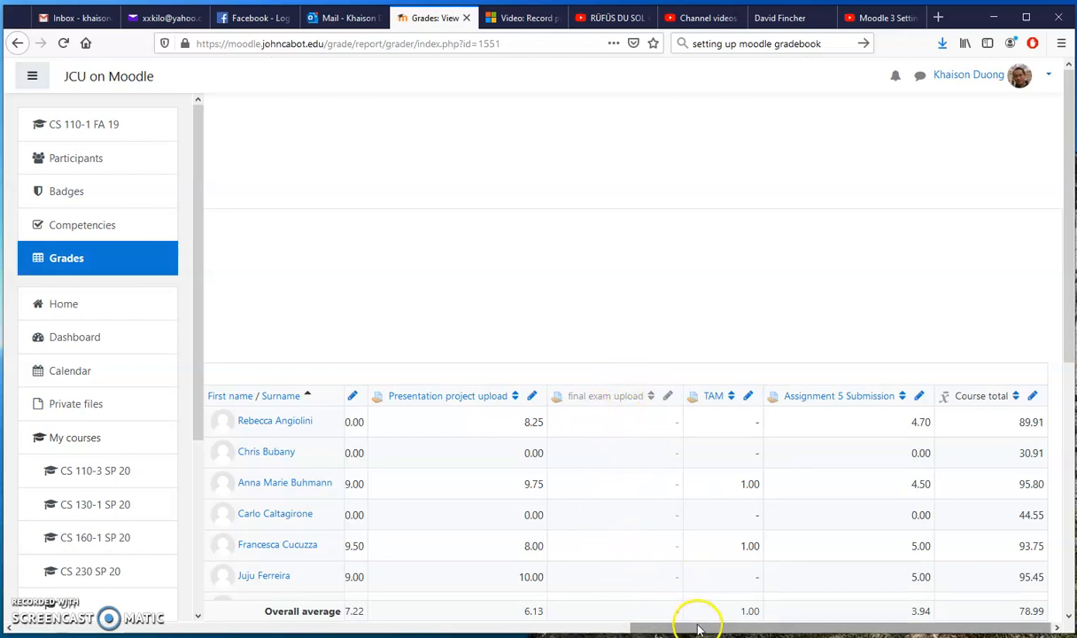
drag(697, 628, 88, 631)
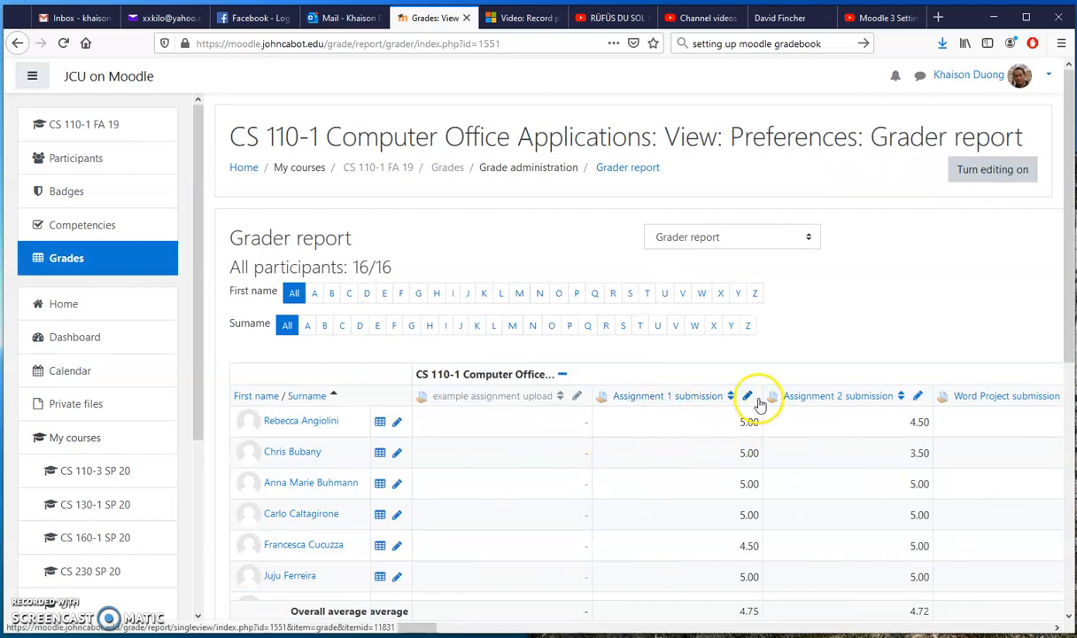
Step: Open the Excel spreadsheet export for the course grades
click(810, 237)
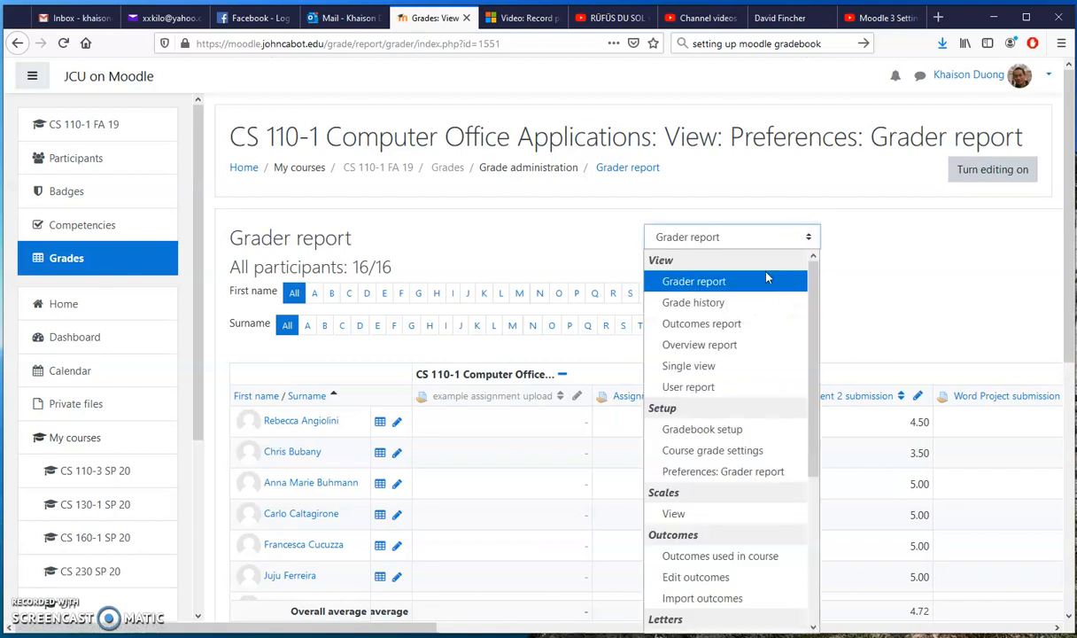
scroll(766, 278, down, 3)
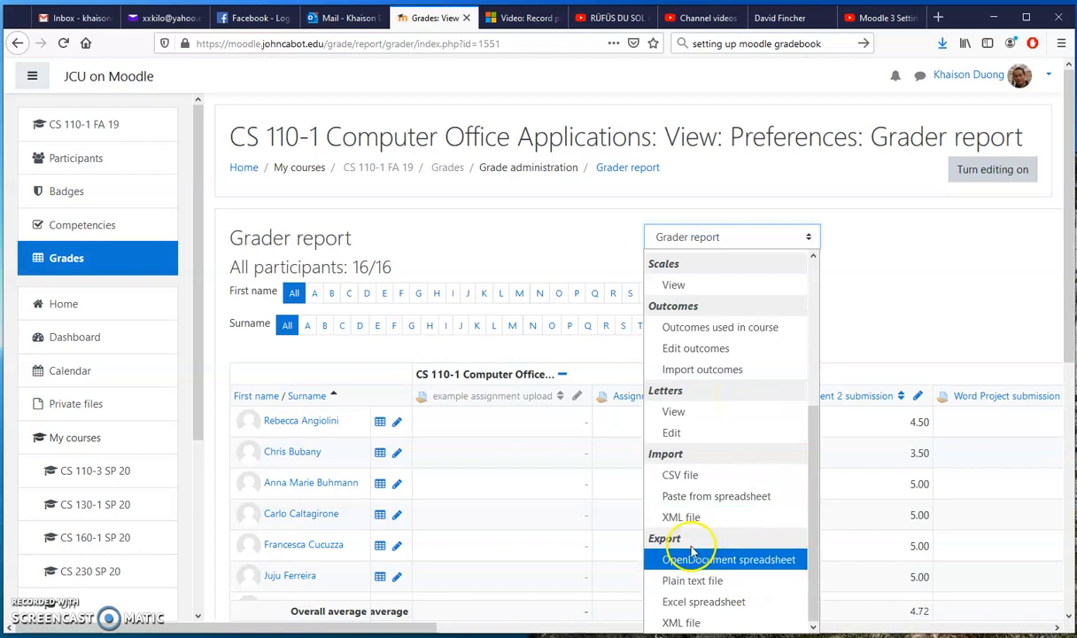
click(719, 602)
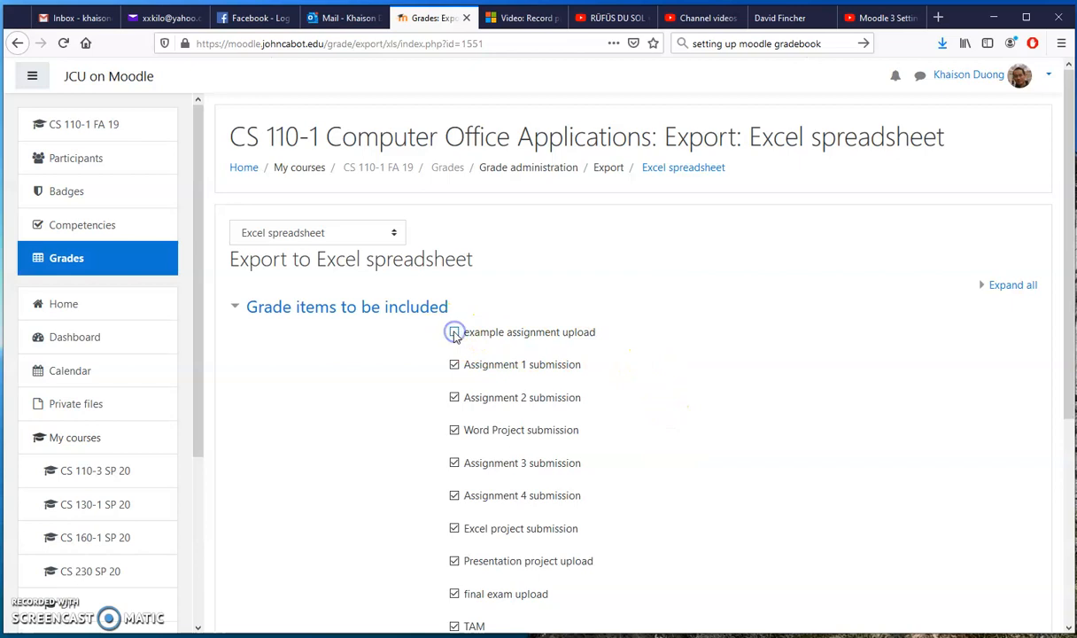
Step: Exclude example assignment upload, final exam upload and Course total from the grade items to export
click(454, 332)
scroll(397, 373, down, 3)
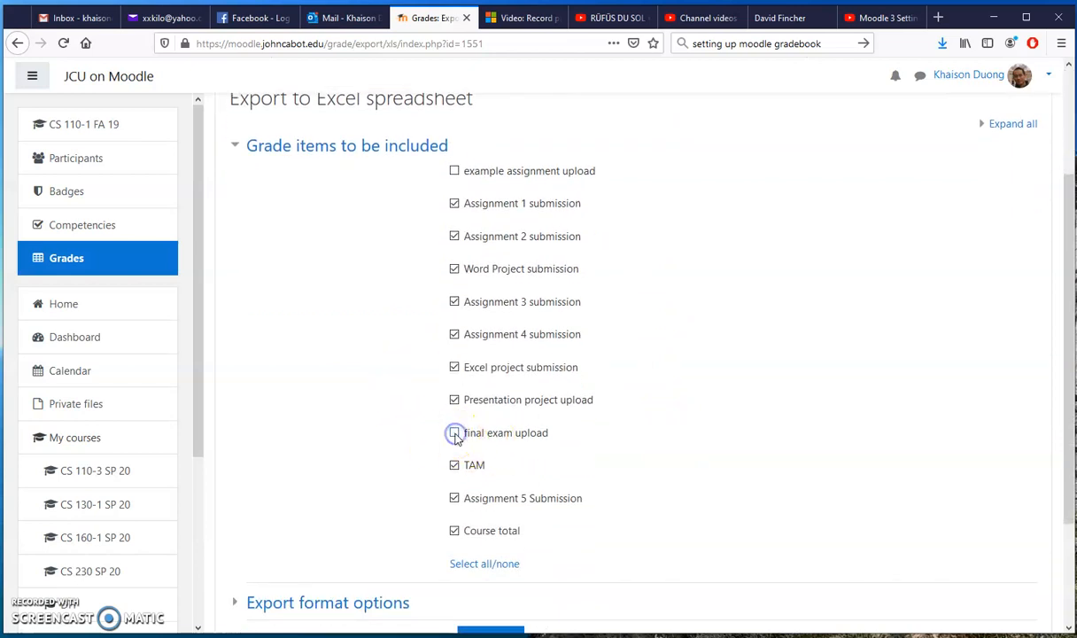
scroll(385, 426, up, 1)
scroll(384, 426, down, 2)
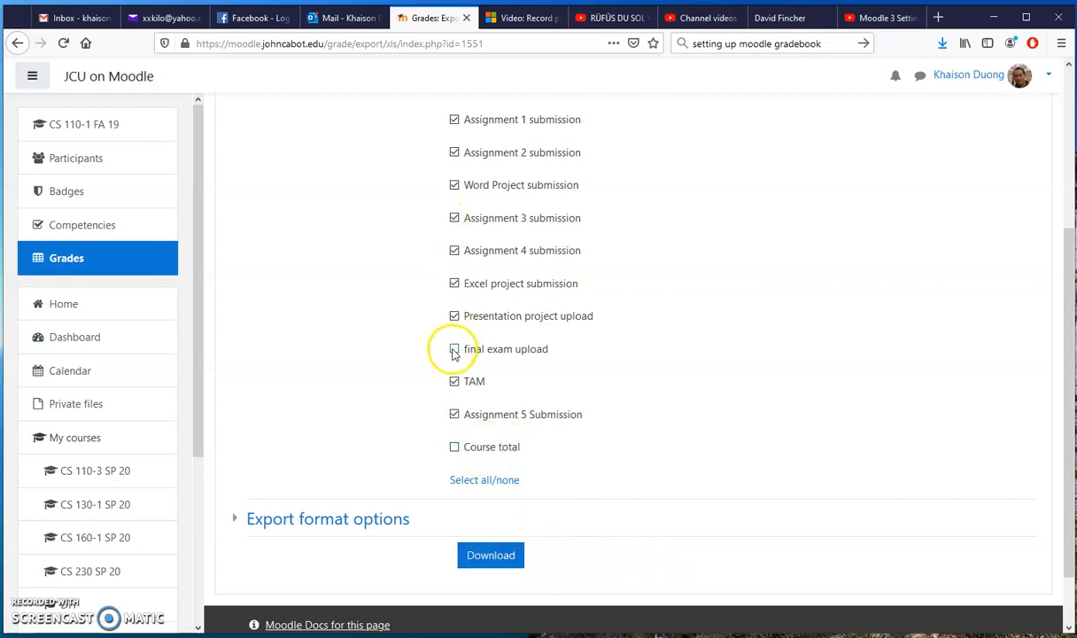
Step: Download the grades export, open it in Excel and enable editing of the workbook
click(507, 561)
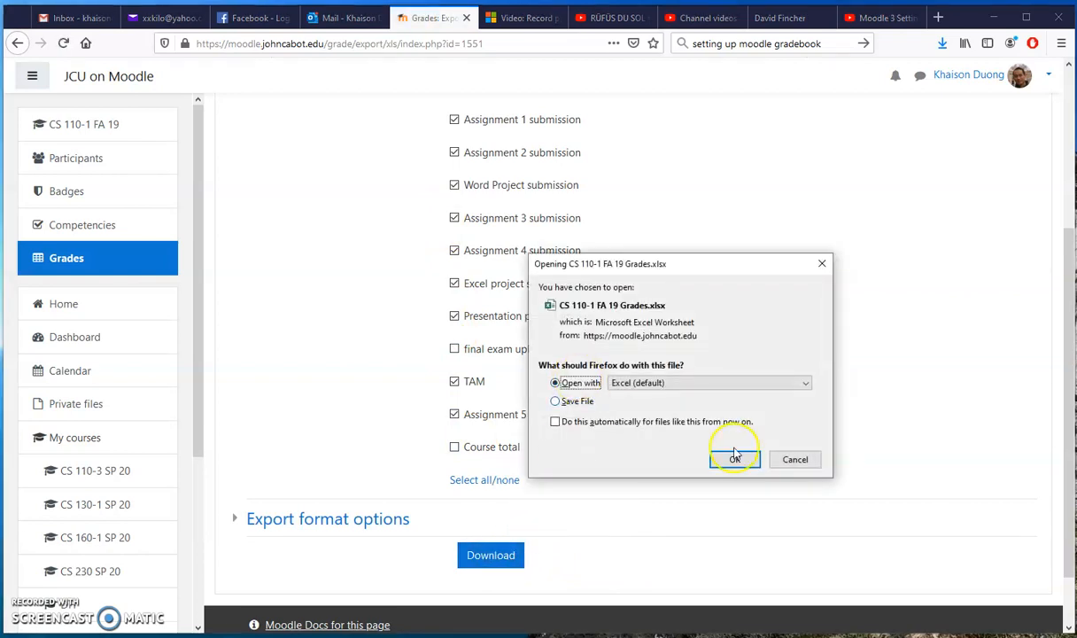
click(735, 460)
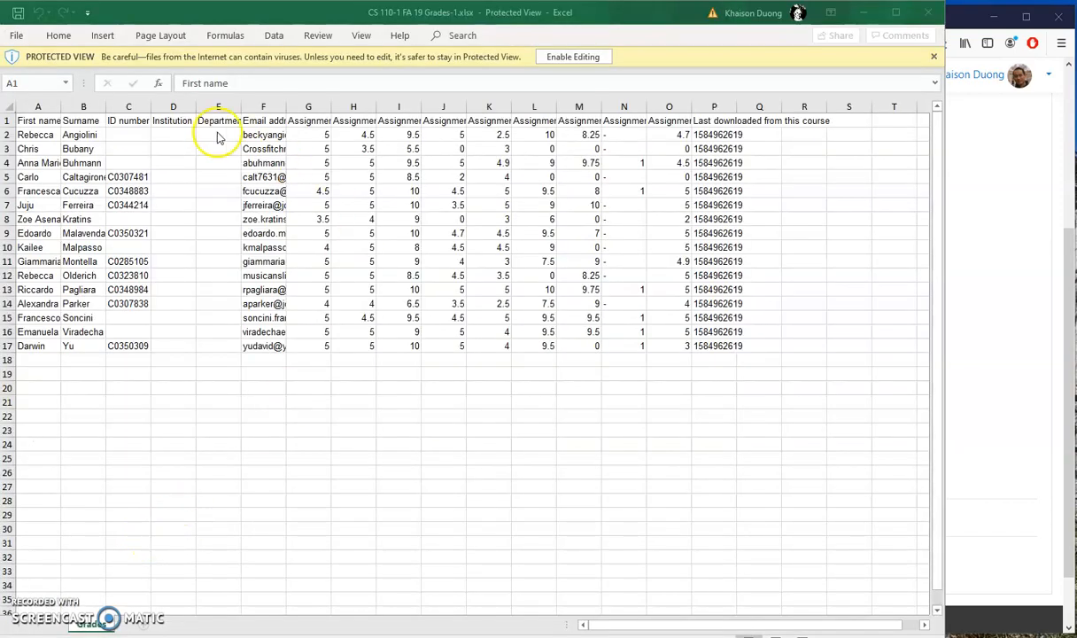
click(62, 110)
drag(61, 107, 81, 108)
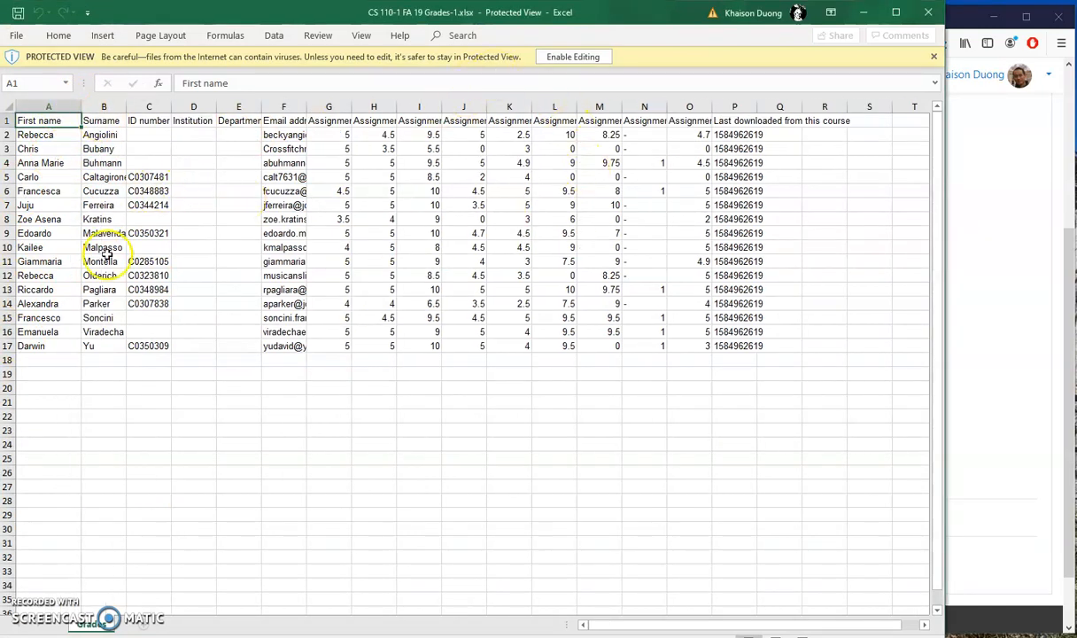
click(573, 57)
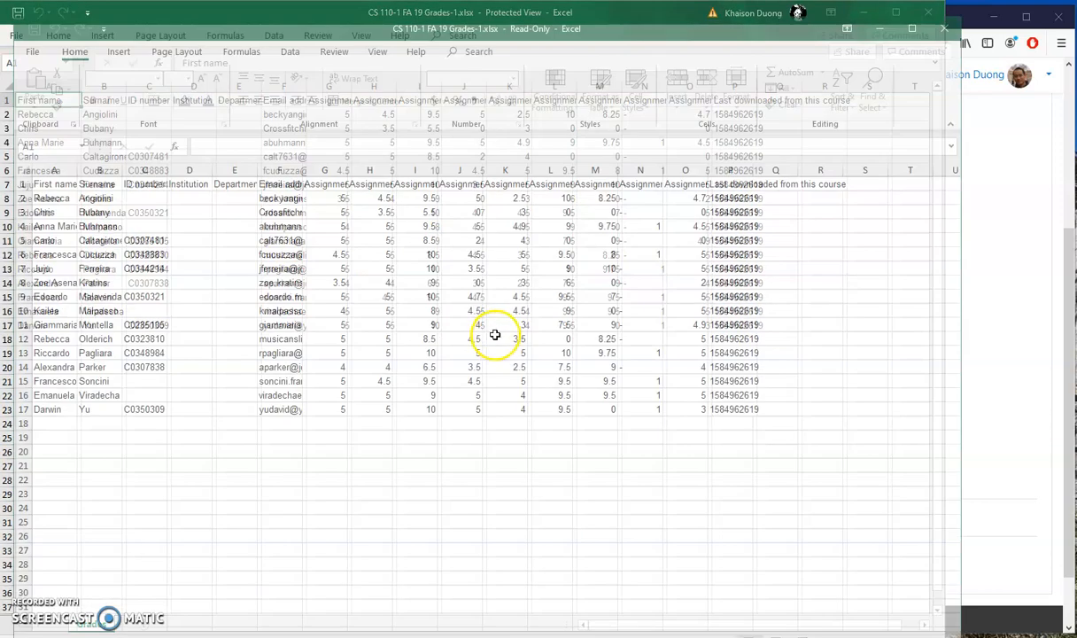
Step: Delete the ID number, Institution, Department and Email address columns (C to F) from the grades sheet
click(147, 169)
drag(147, 169, 264, 172)
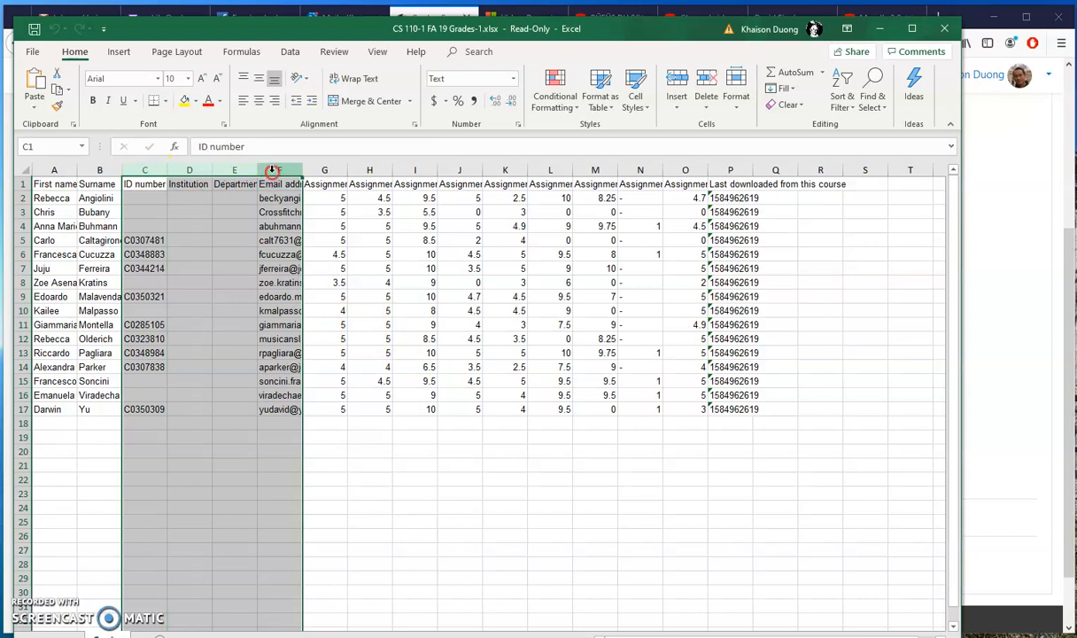
right_click(268, 172)
click(309, 286)
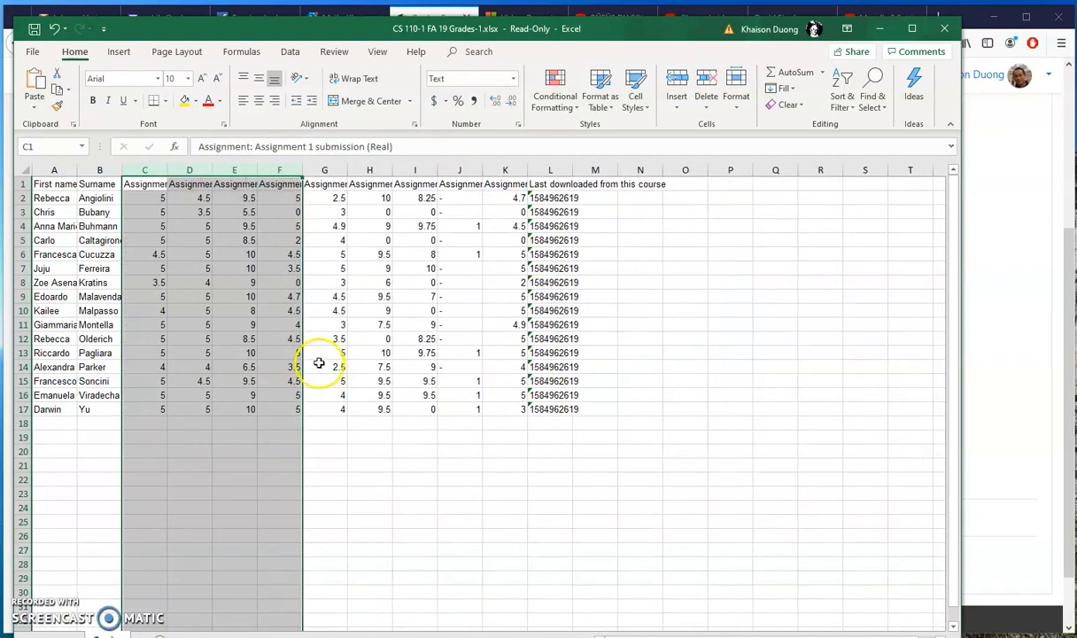
click(540, 493)
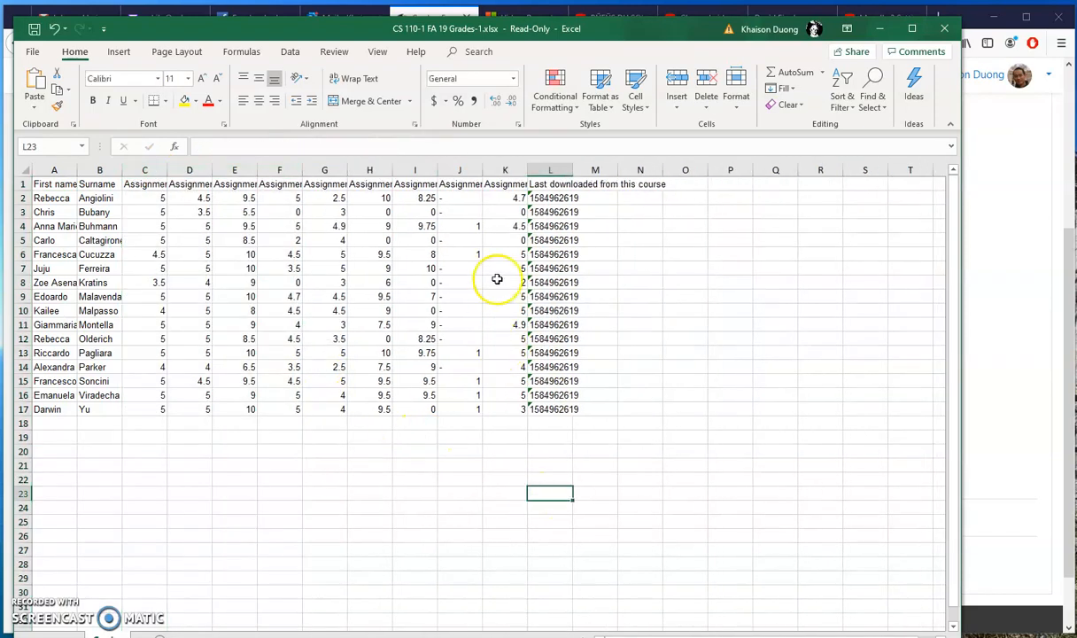
Step: Delete the Last downloaded from this course column (L)
right_click(550, 170)
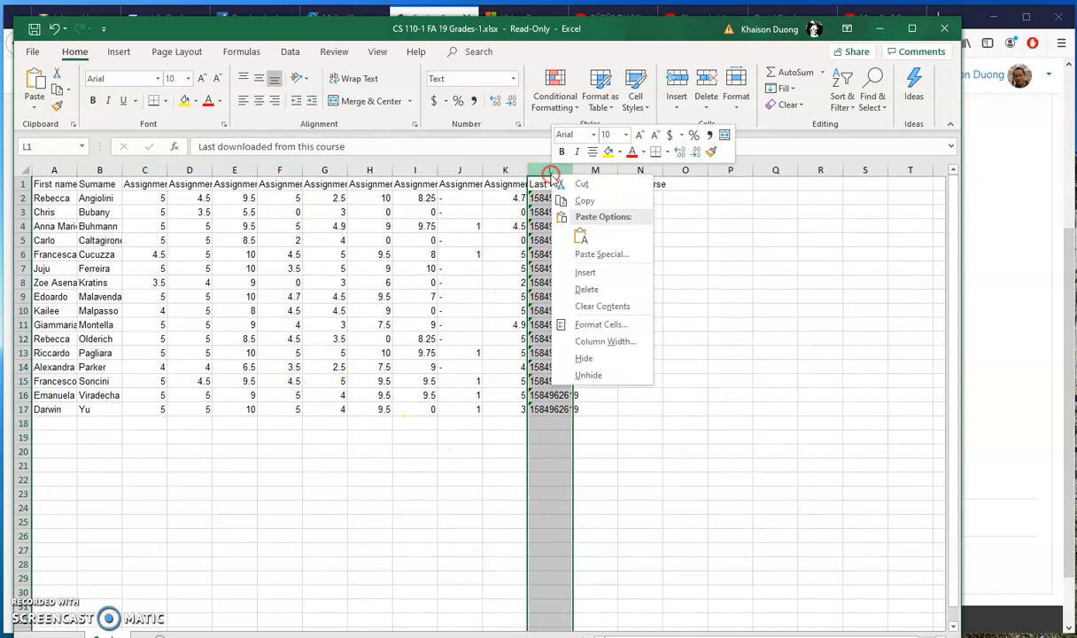
click(579, 285)
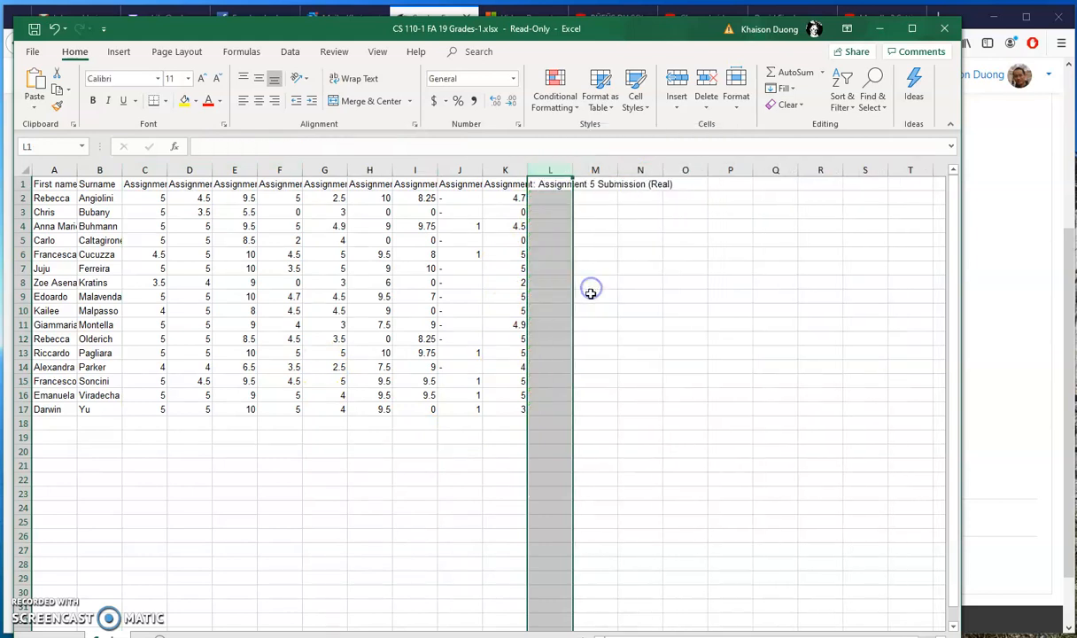
click(698, 322)
Step: Examine the full assignment names in the row 1 headers, from column K back to column D
click(516, 186)
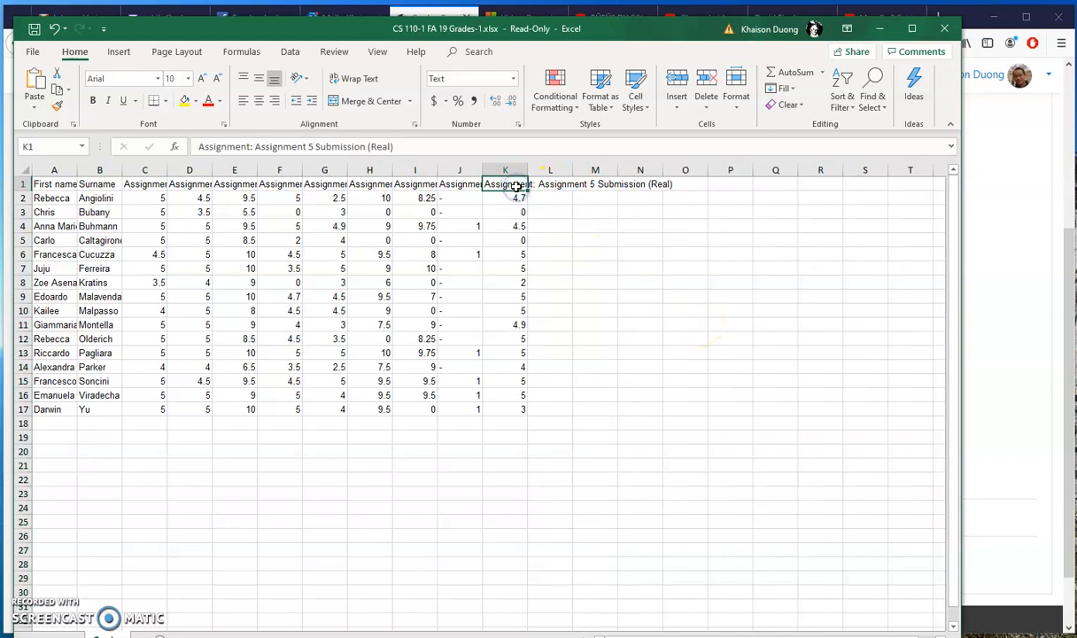
key(Left)
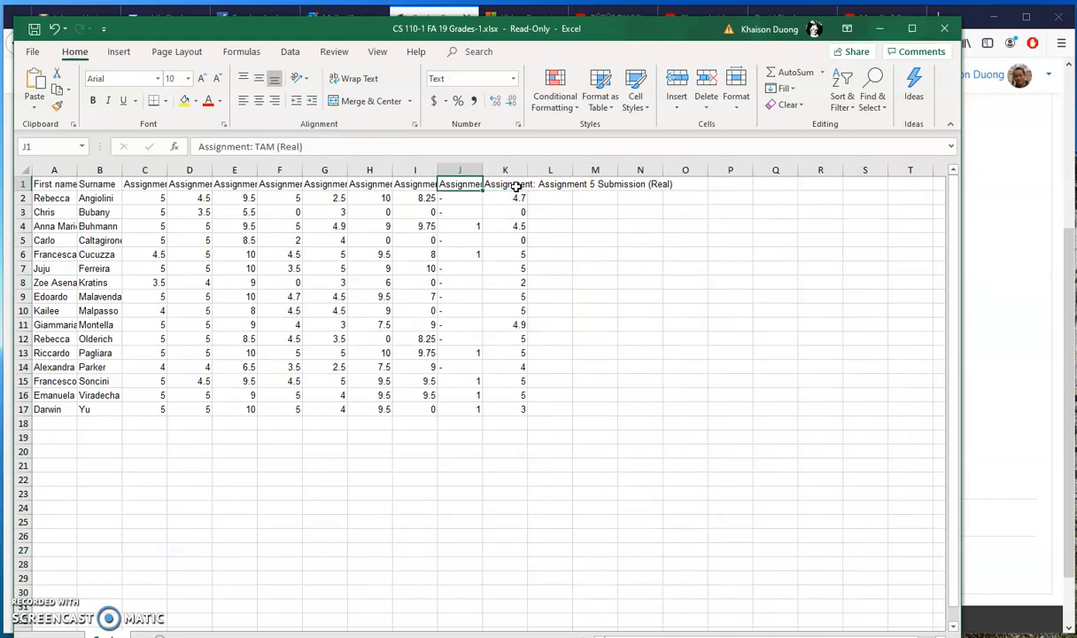
key(Right)
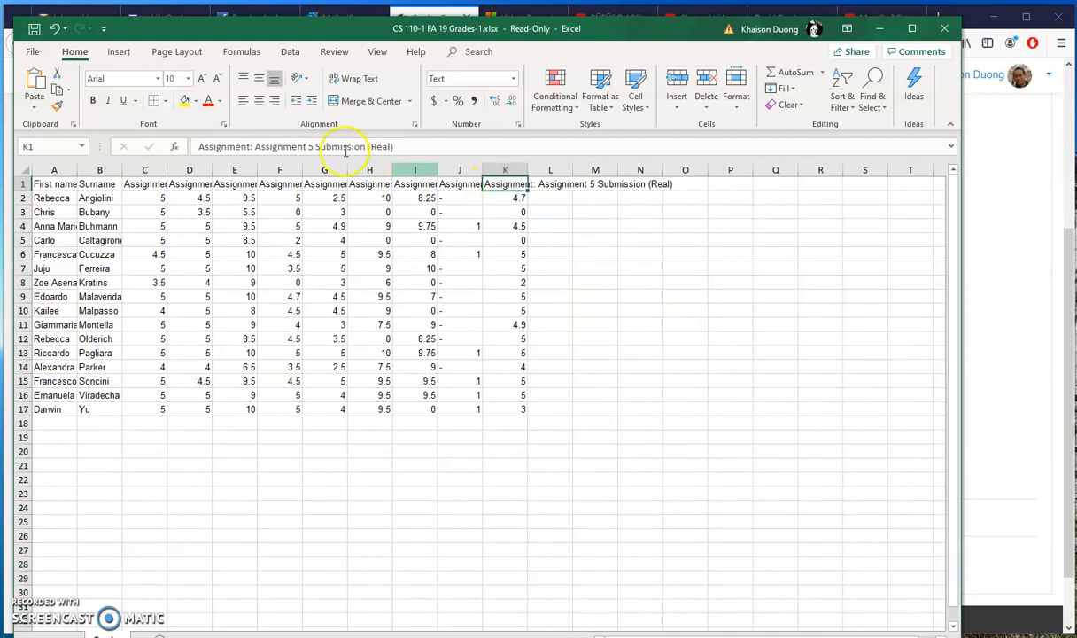
key(Left)
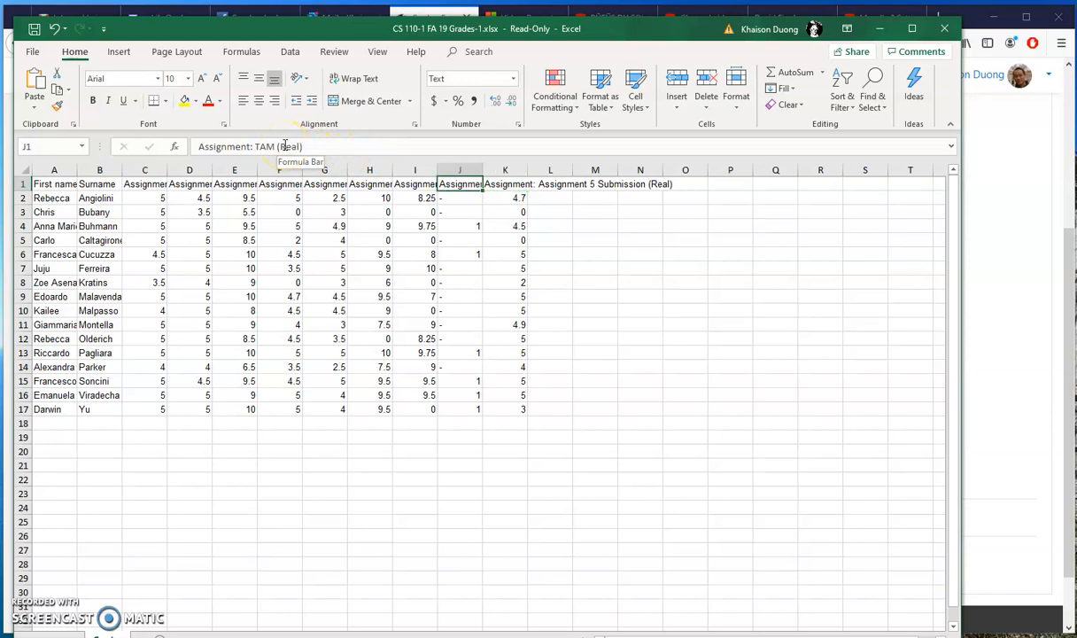
key(Left)
key(Left)
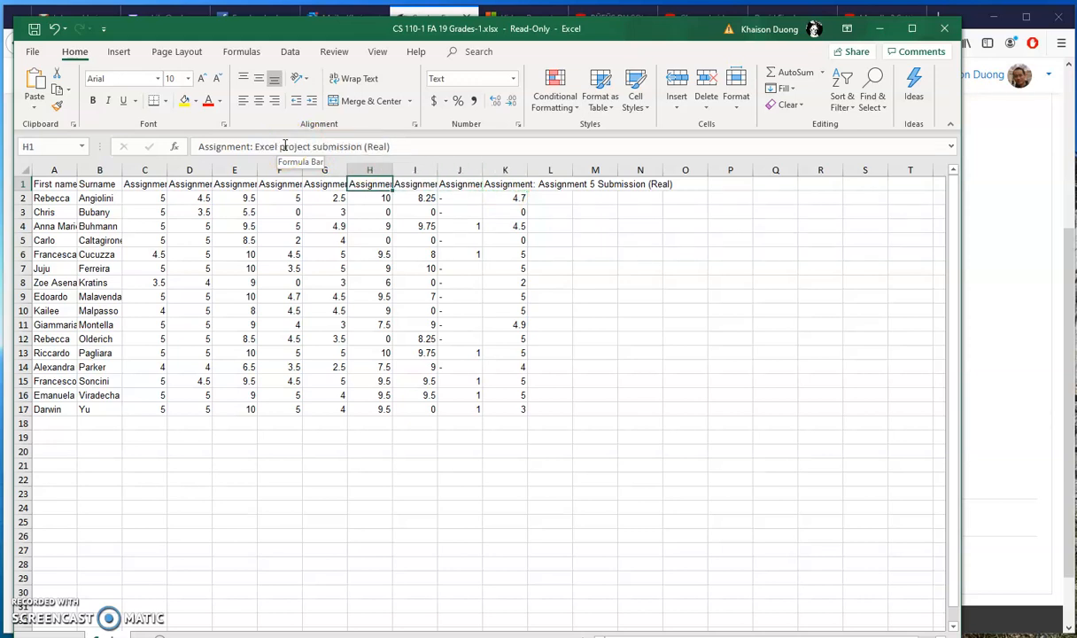
key(Left)
key(Left)
key(Left)
key(Left)
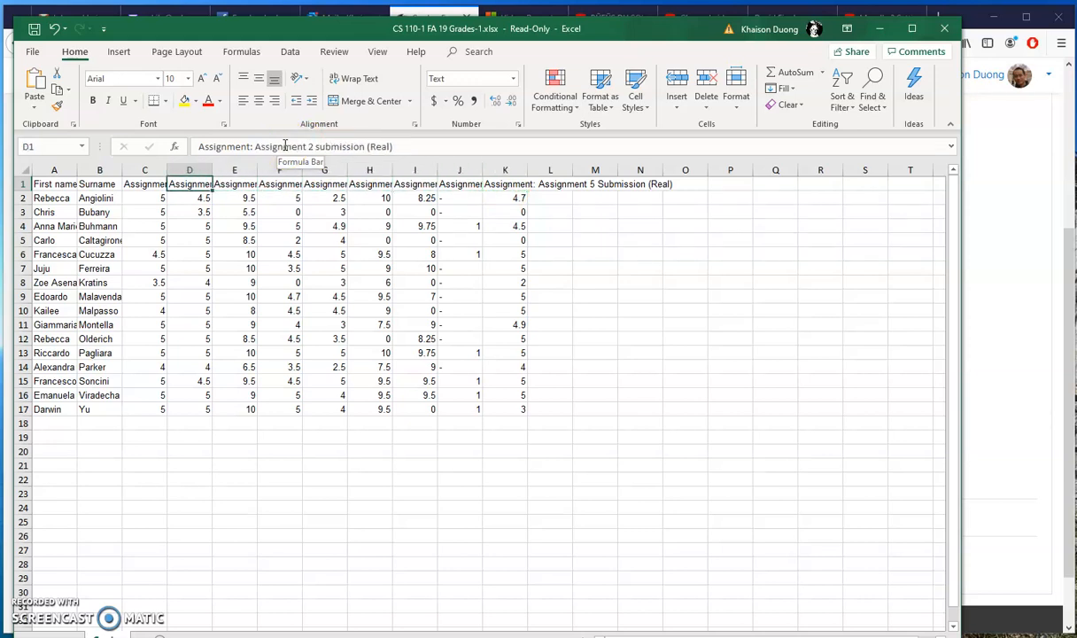
Step: Add a participation column in L1 and enter 15 for the first student in L2
click(560, 186)
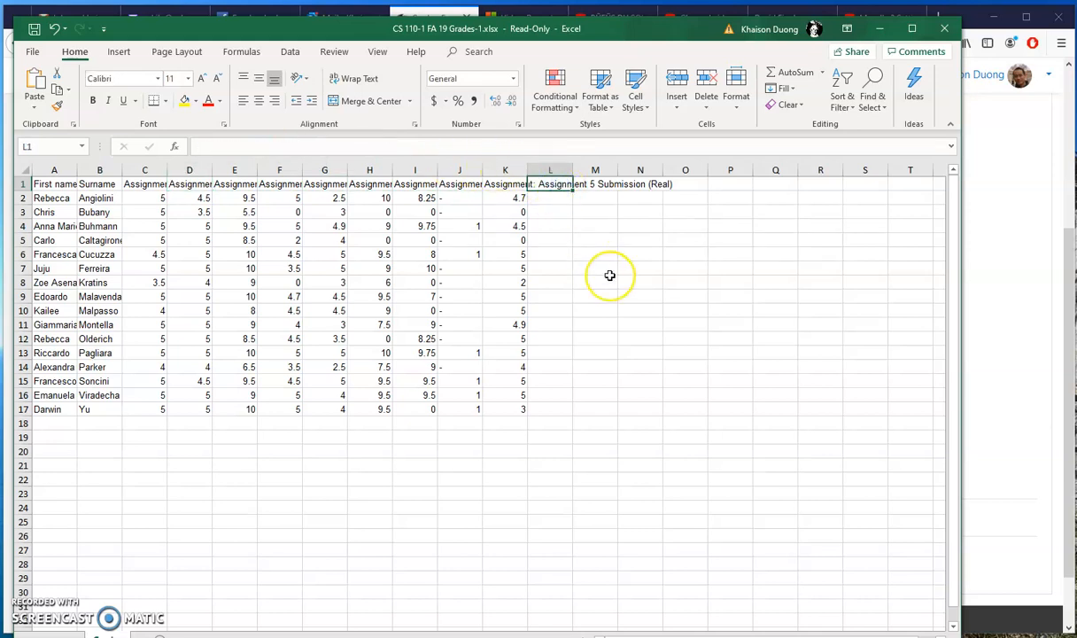
text(parti)
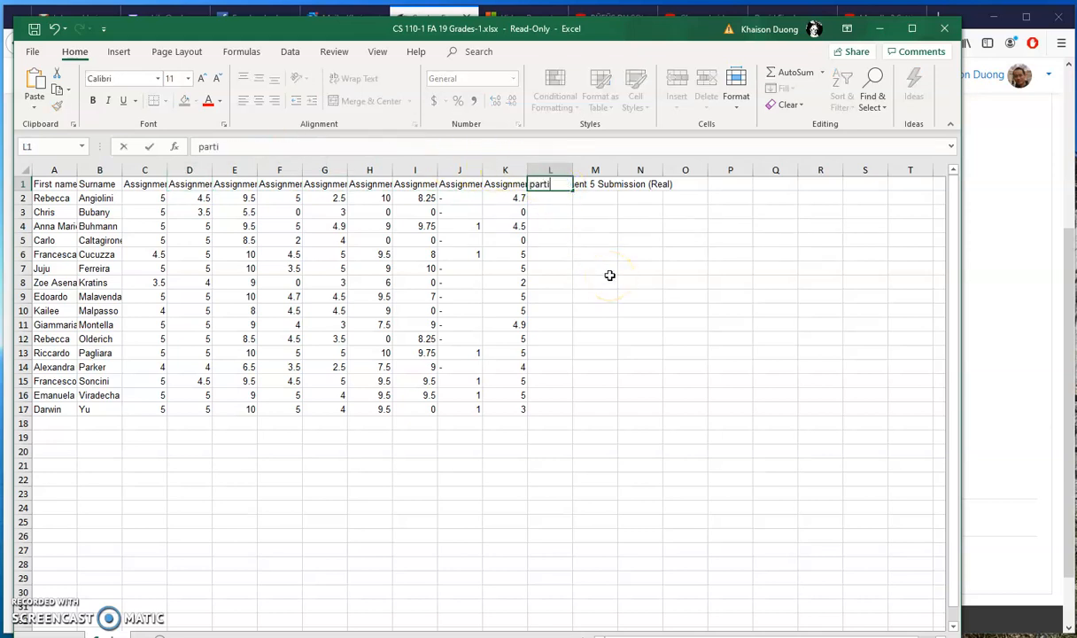
text(cipation)
click(560, 199)
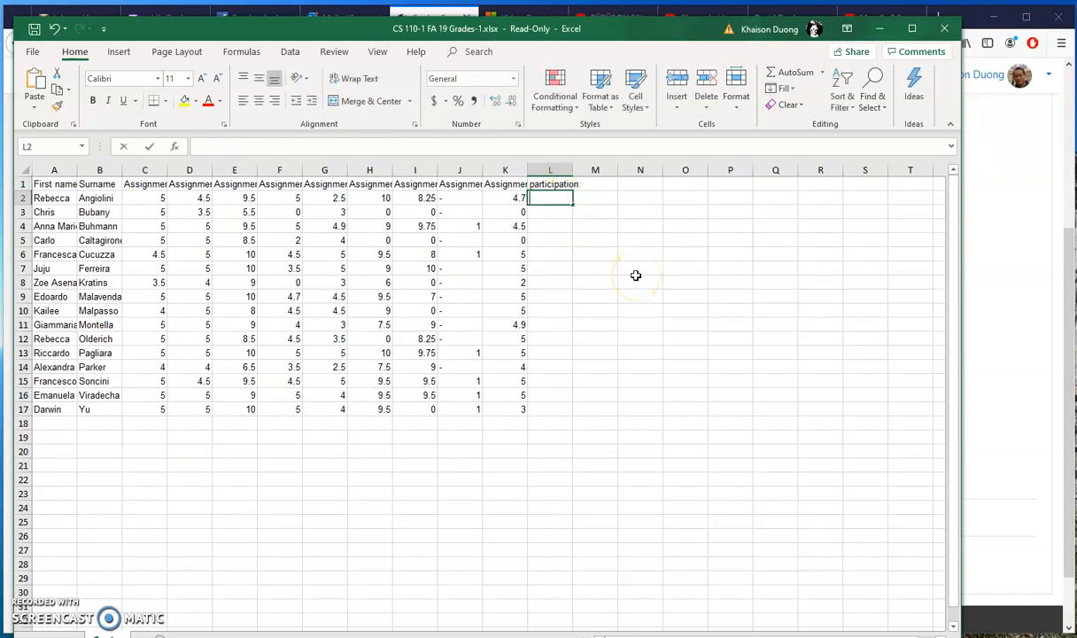
text(15)
key(Tab)
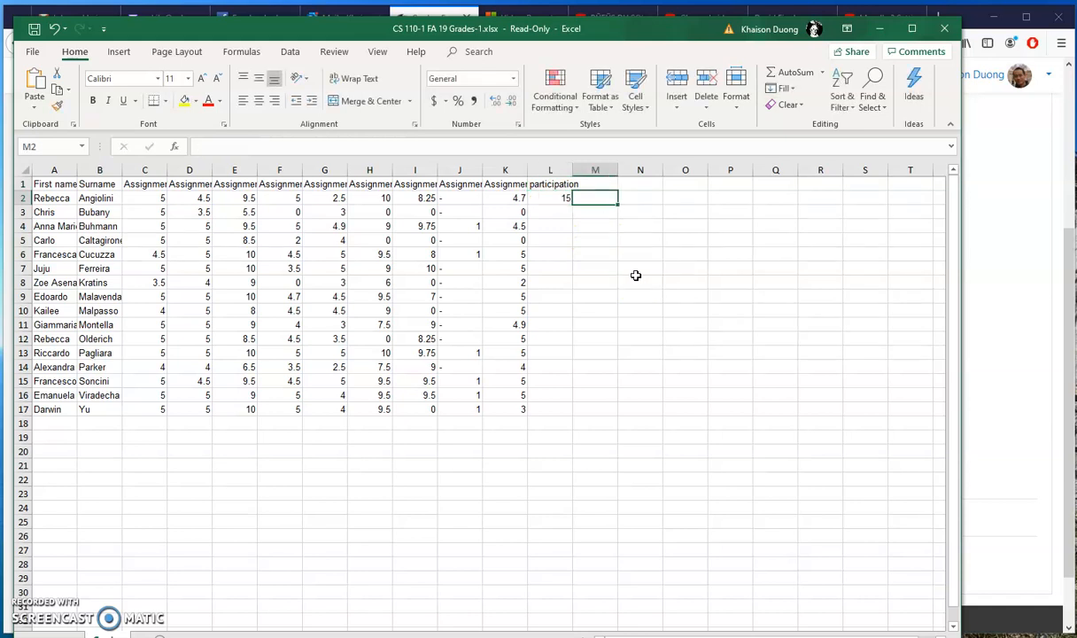
Step: Add a final column in M1 and enter 30 for the first student in M2
click(603, 184)
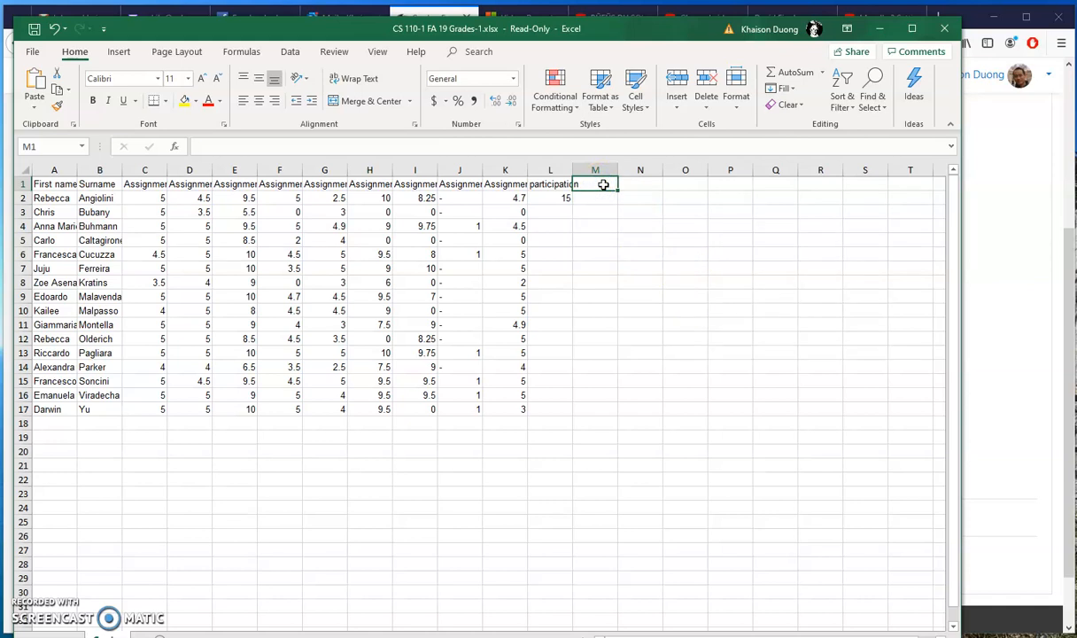
text(fina)
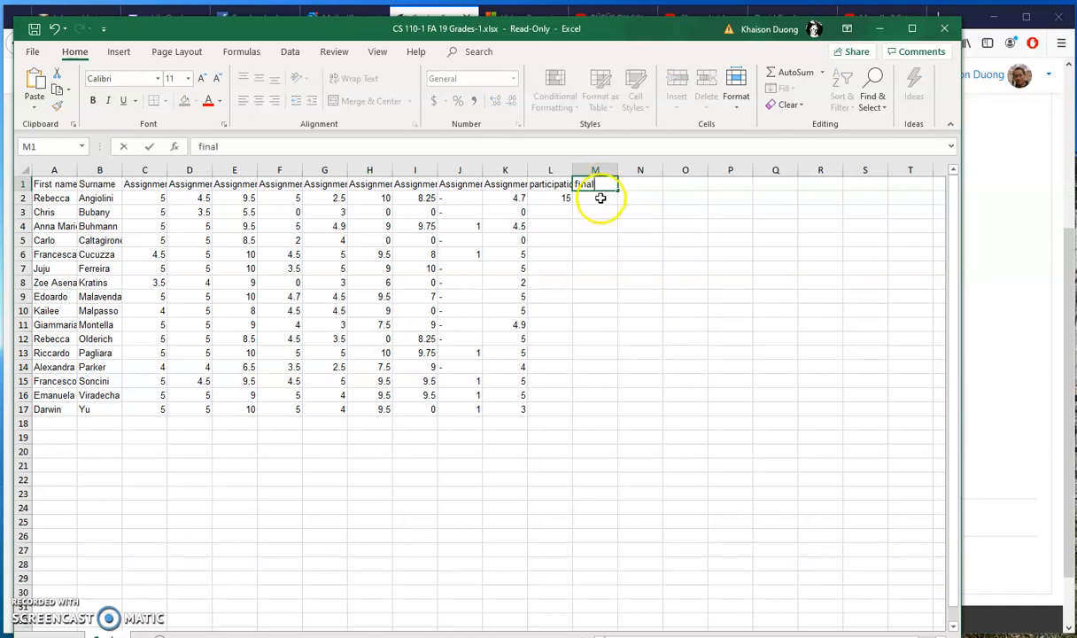
text(l)
key(Return)
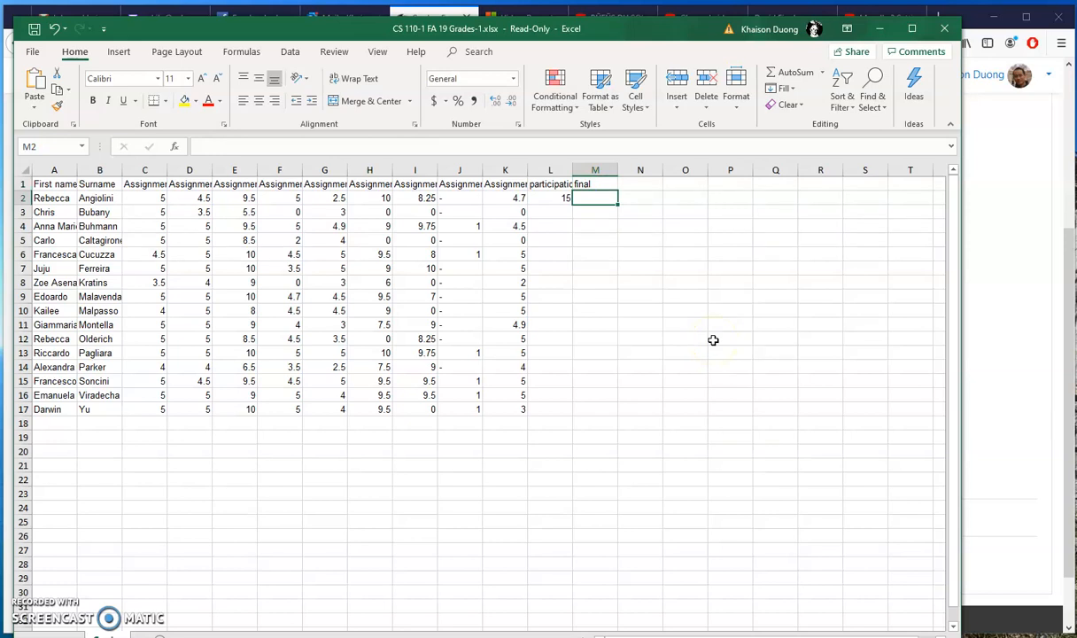
text(30)
click(713, 340)
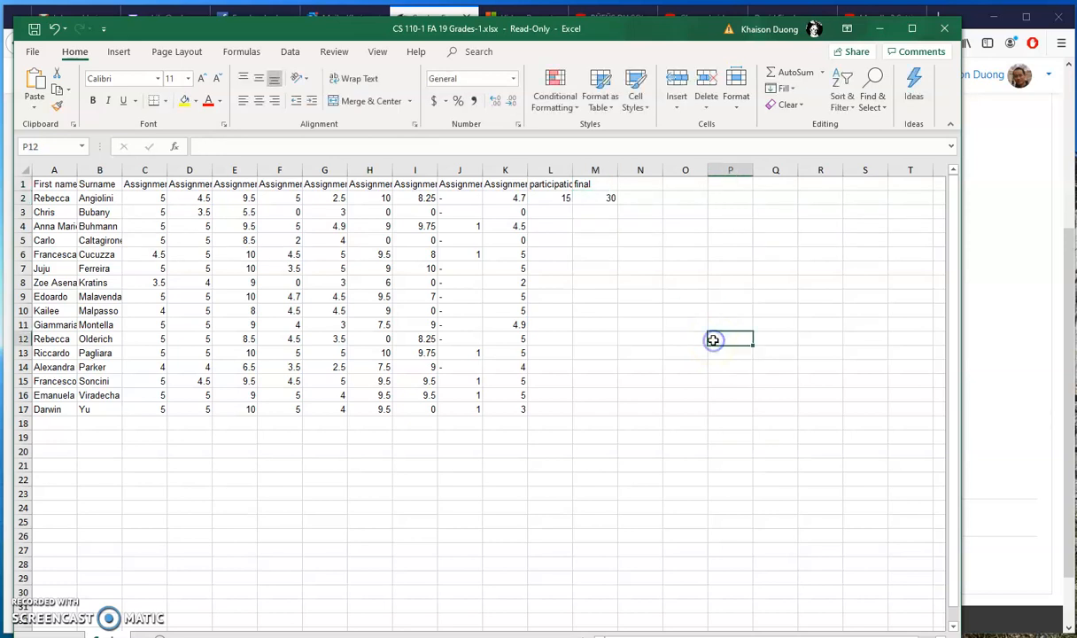
Step: Add the column heading total in cell N1
click(649, 185)
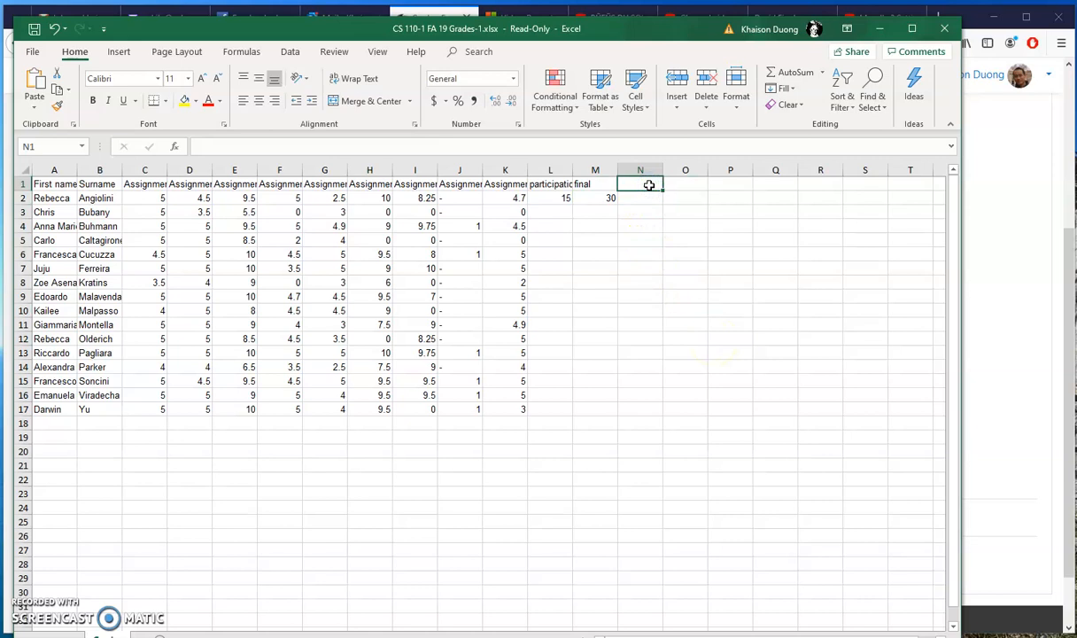
text(to)
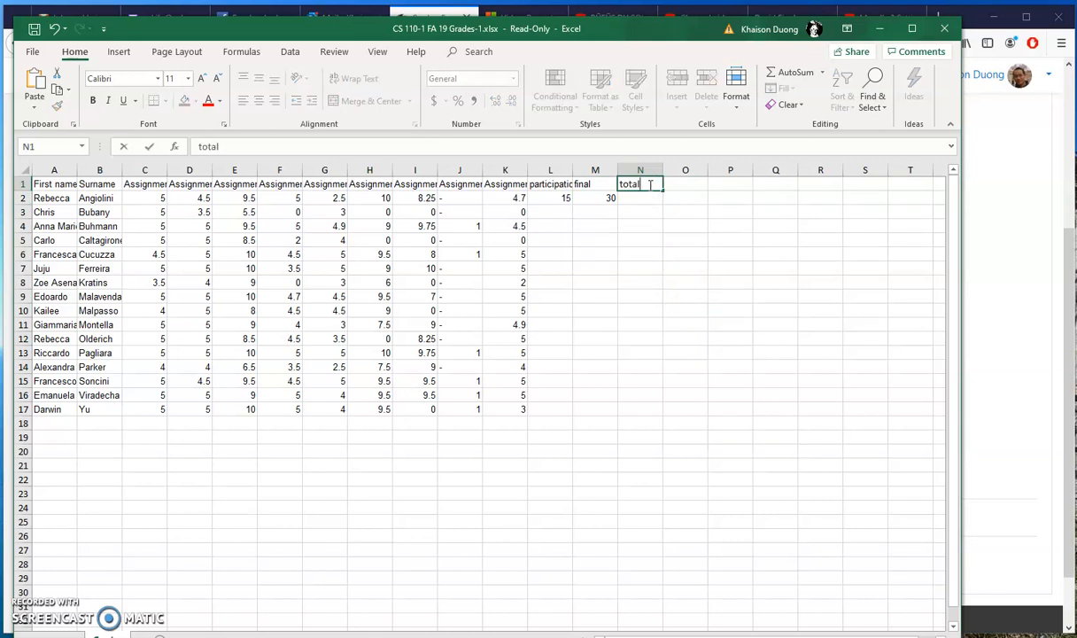
text(tal)
key(Return)
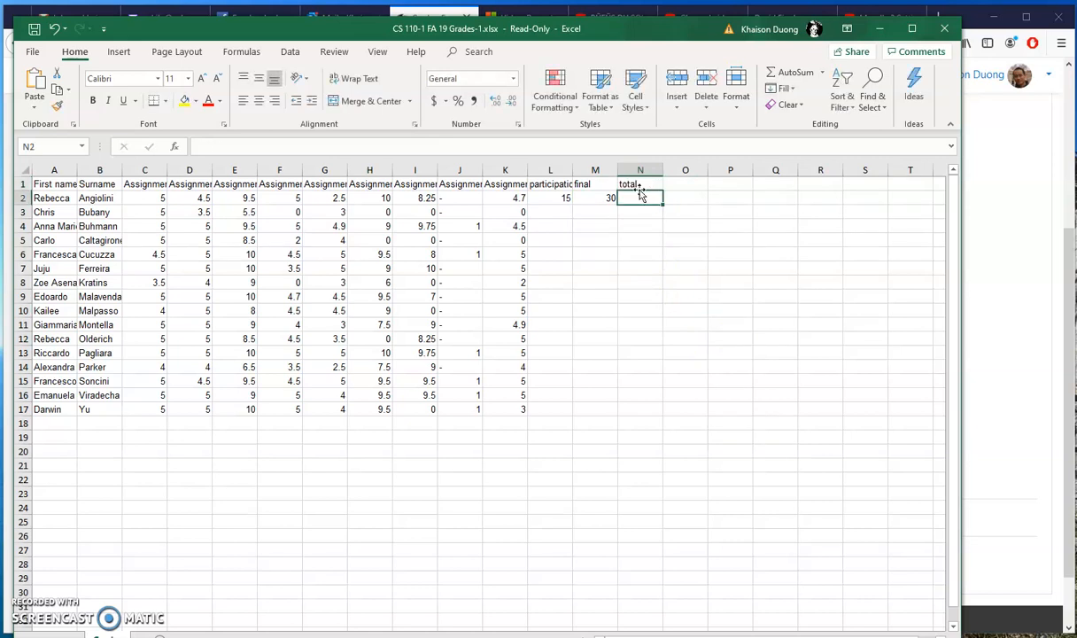
Step: Sum C2 through M2 for the first student in N2 and fill the formula down to N17
click(797, 75)
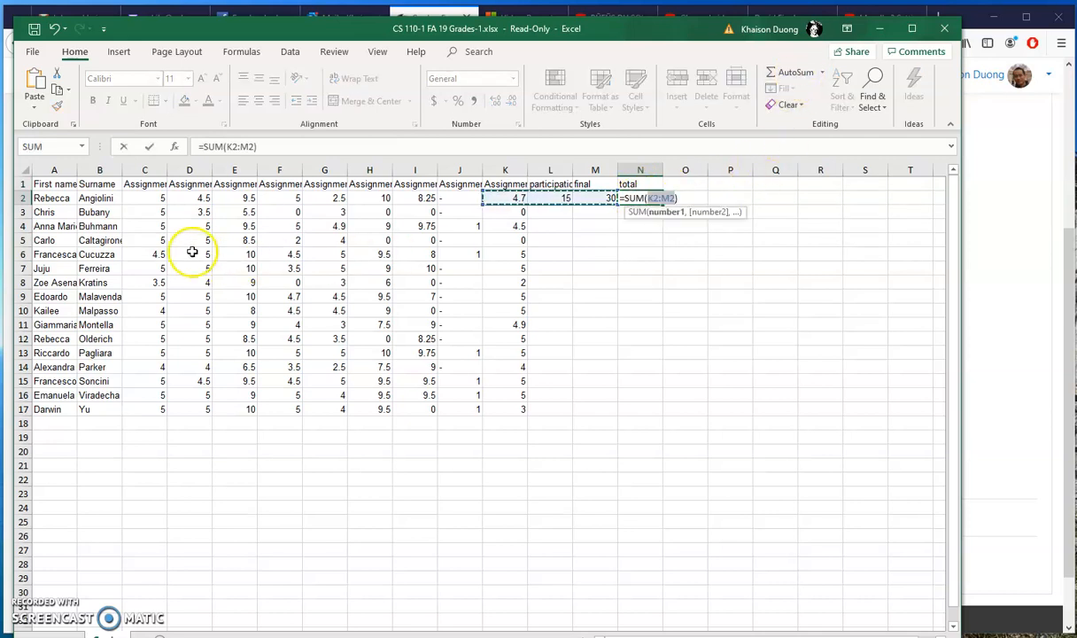
drag(155, 197, 600, 201)
key(Return)
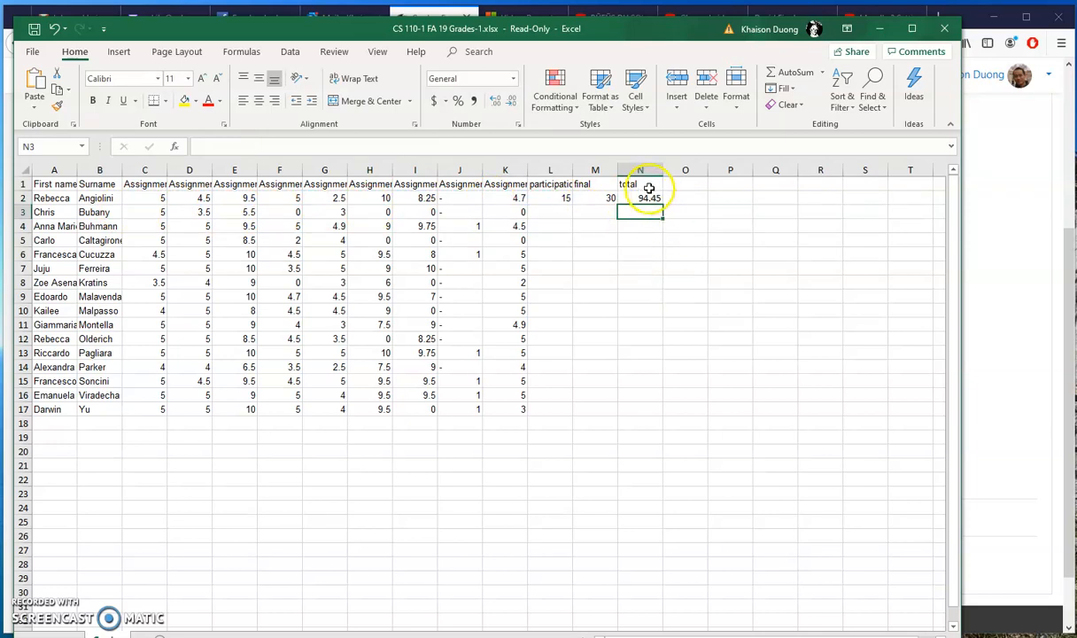
click(651, 199)
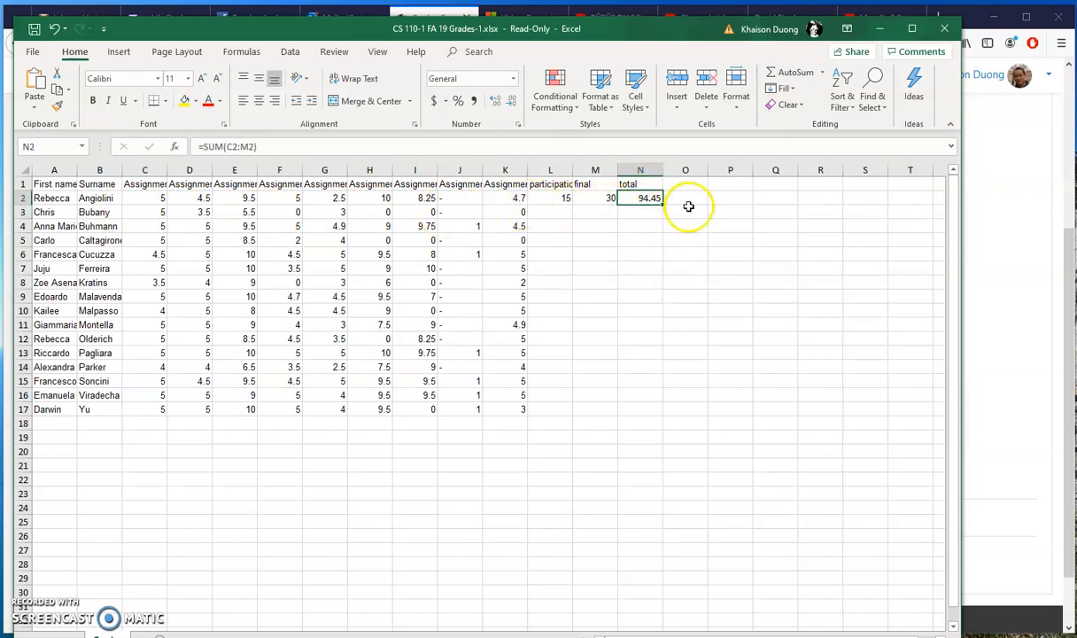
drag(663, 204, 670, 421)
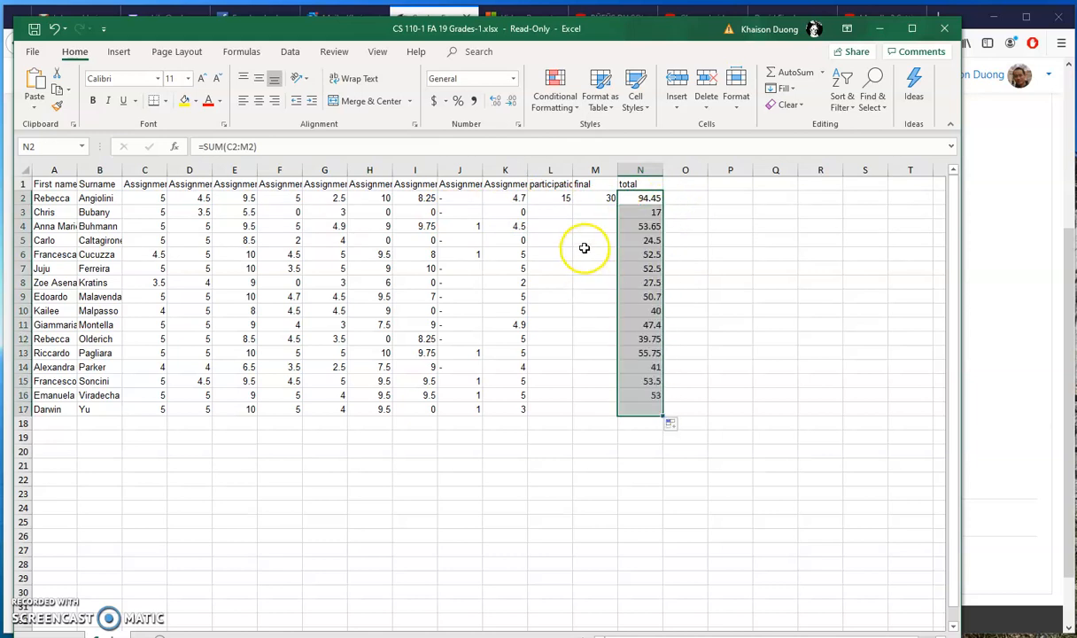
Step: Enter 15 for participation in L3 and 30 for the final in M3 for the second student
click(557, 214)
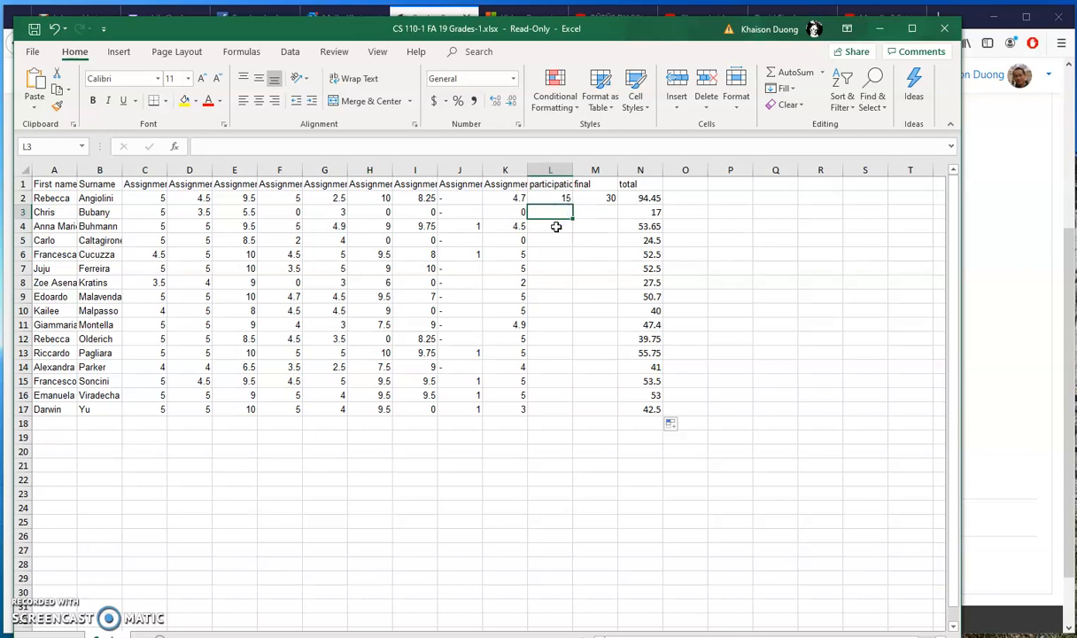
text(15)
key(Tab)
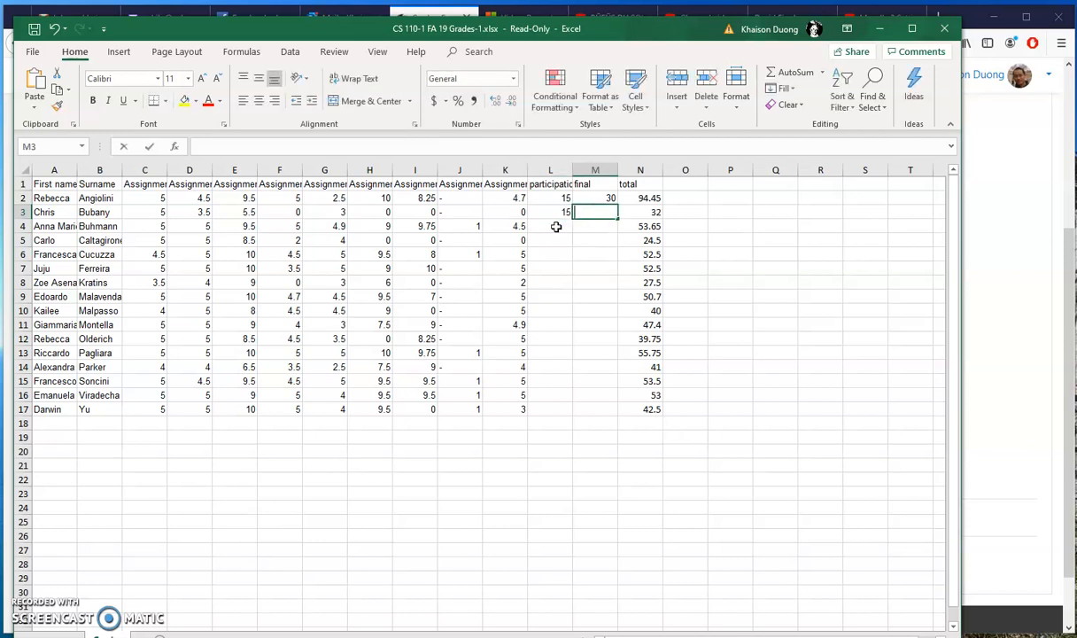
text(30)
key(Down)
Step: Examine the second student's assignment, participation and final scores in row 3 and the total in N3
key(Right)
key(Up)
key(Left)
key(Right)
key(Left)
key(Left)
key(Right)
key(Right)
key(Left)
key(Left)
key(Left)
key(Left)
key(Left)
key(Left)
key(Left)
key(Left)
key(Right)
key(Right)
key(Right)
key(Right)
key(Right)
key(Left)
key(Right)
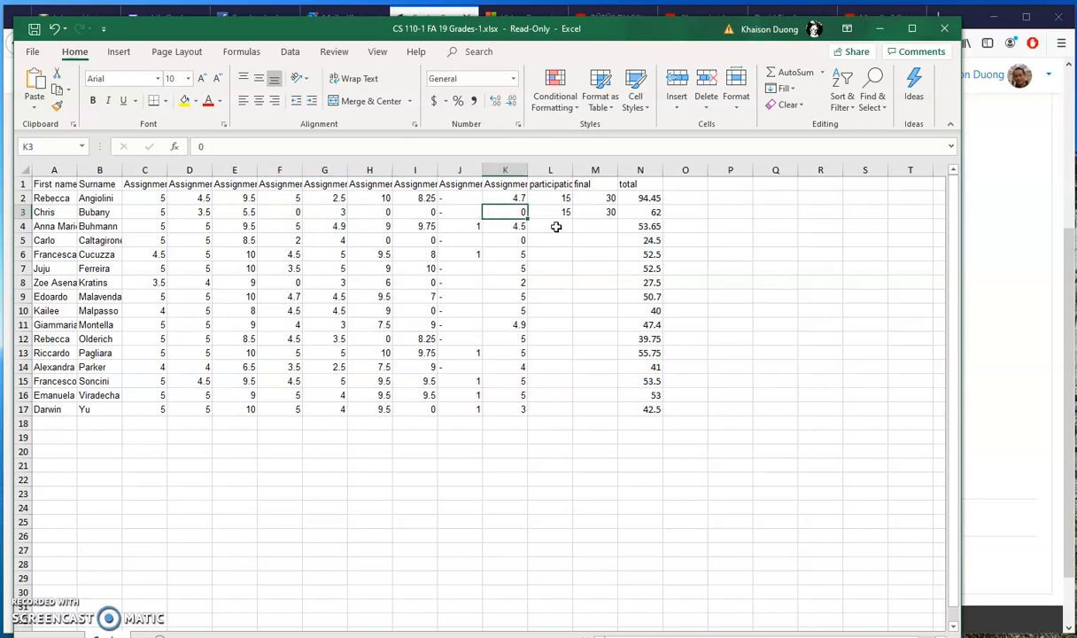
key(Right)
key(Right)
key(Right)
key(Down)
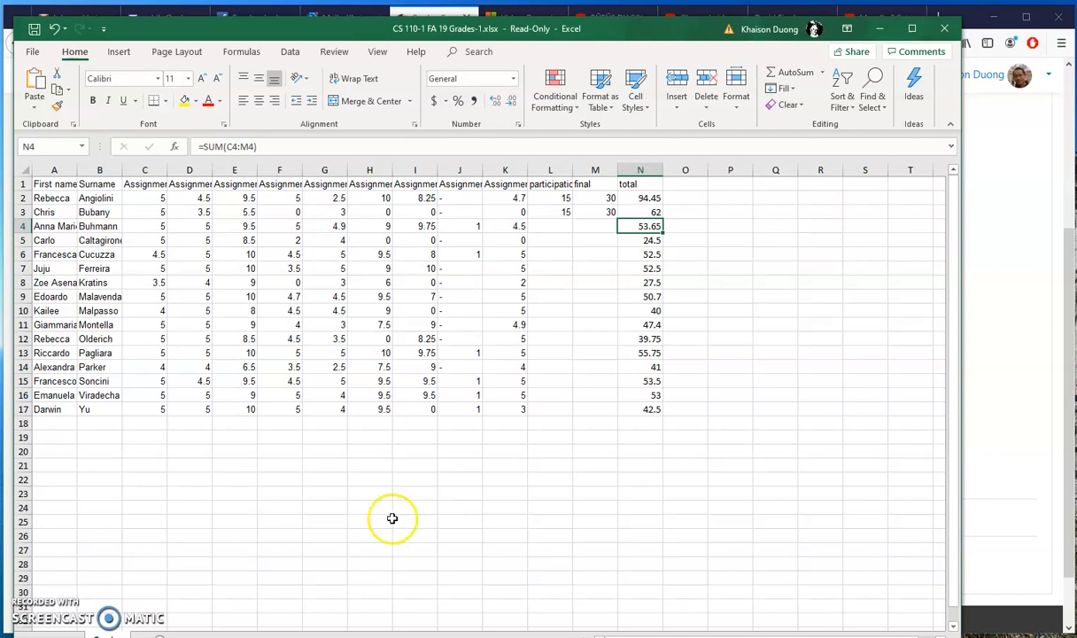
click(43, 635)
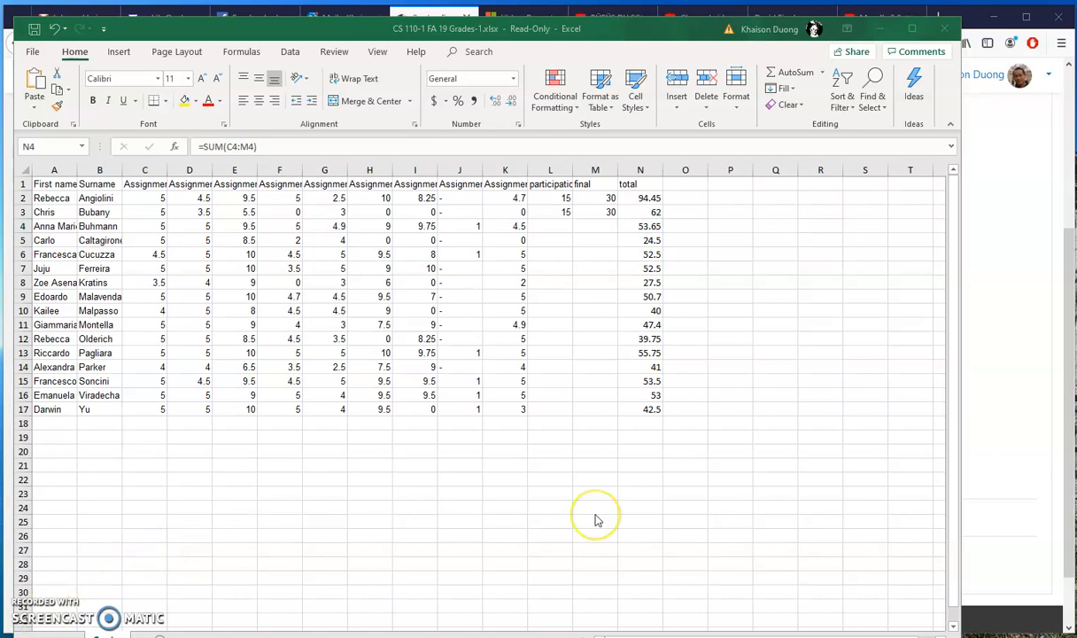